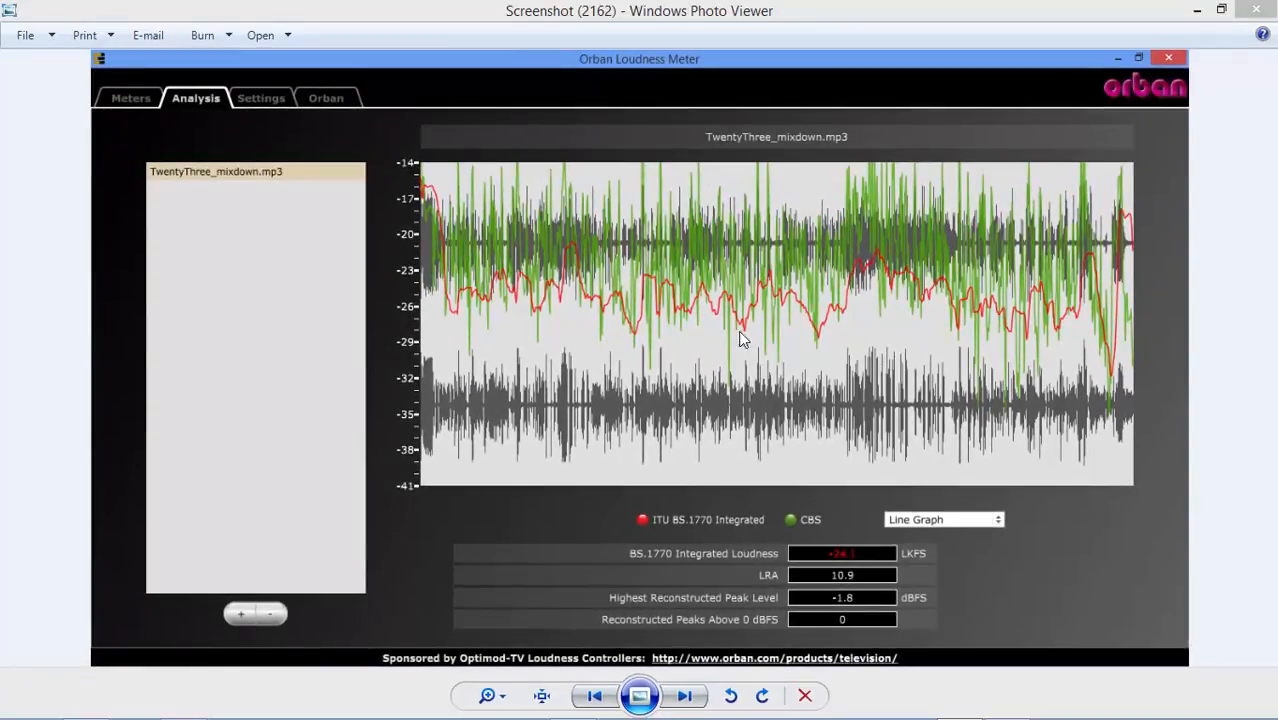
# View the loudness analysis screenshot of done-Reaper.mp3, then close the photo viewer
pyautogui.click(684, 695)
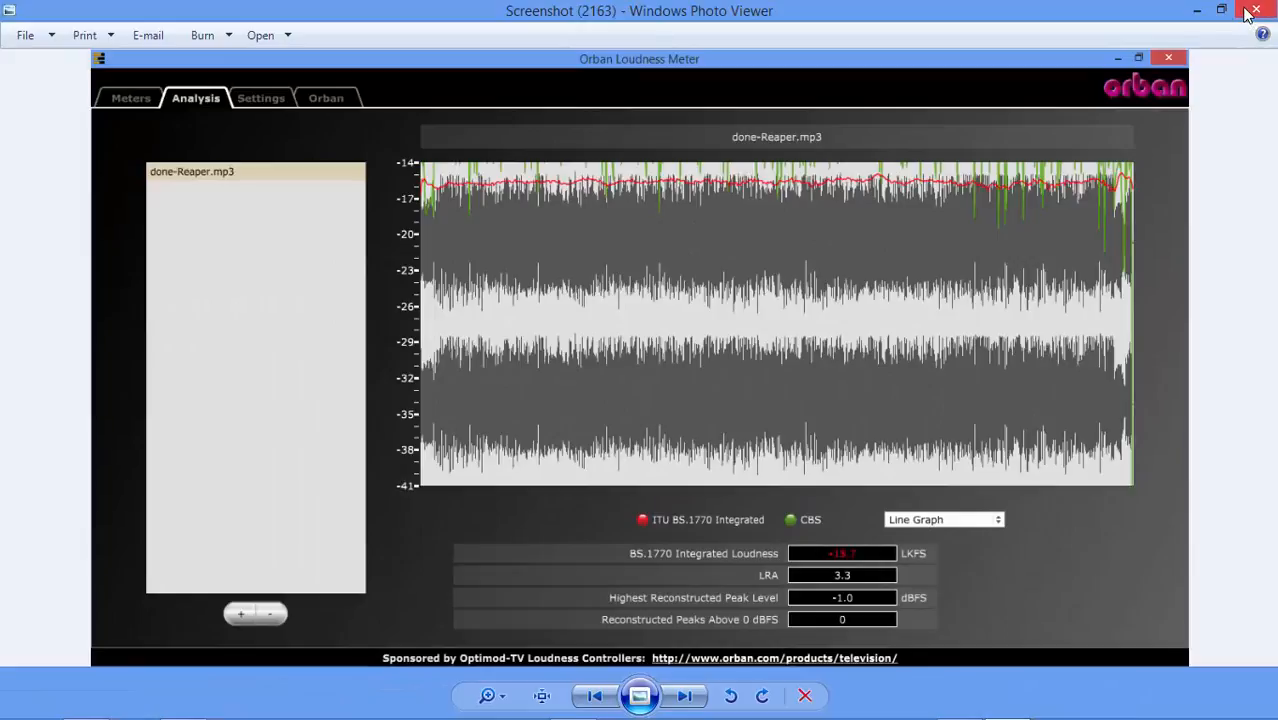
pyautogui.click(1254, 10)
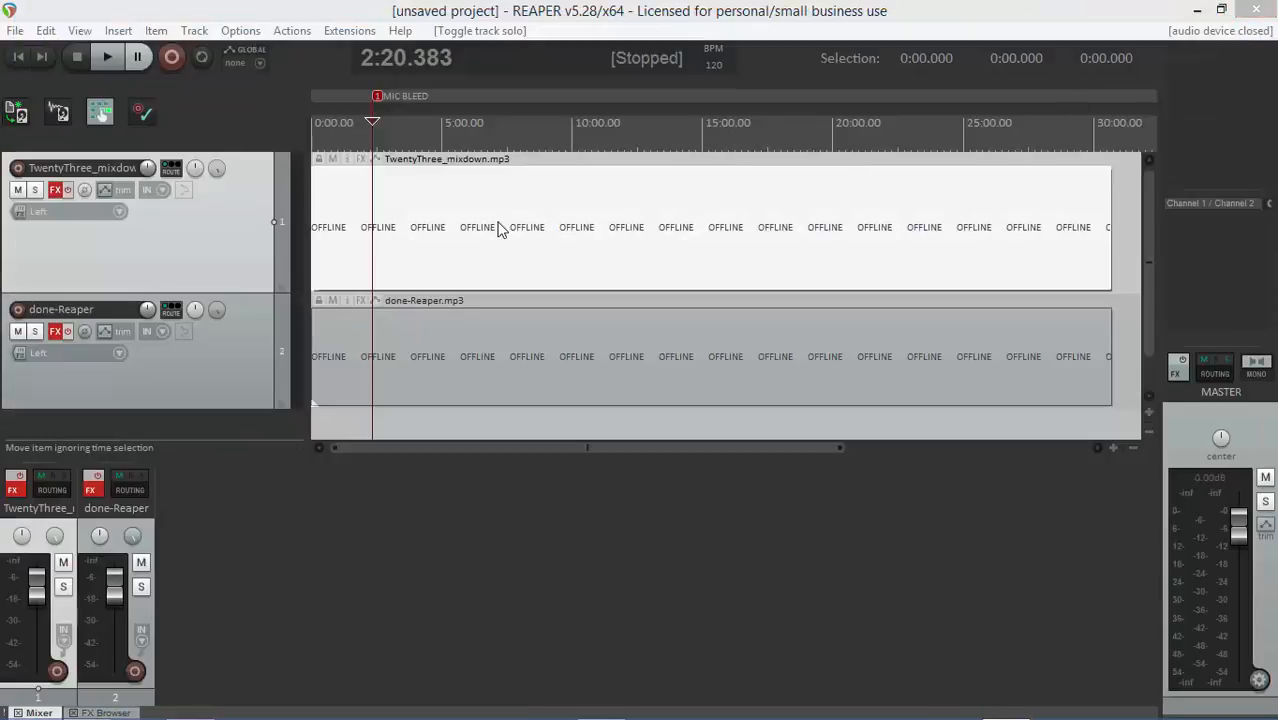
# Duplicate the TwentyThree_mixdown track
pyautogui.click(499, 229)
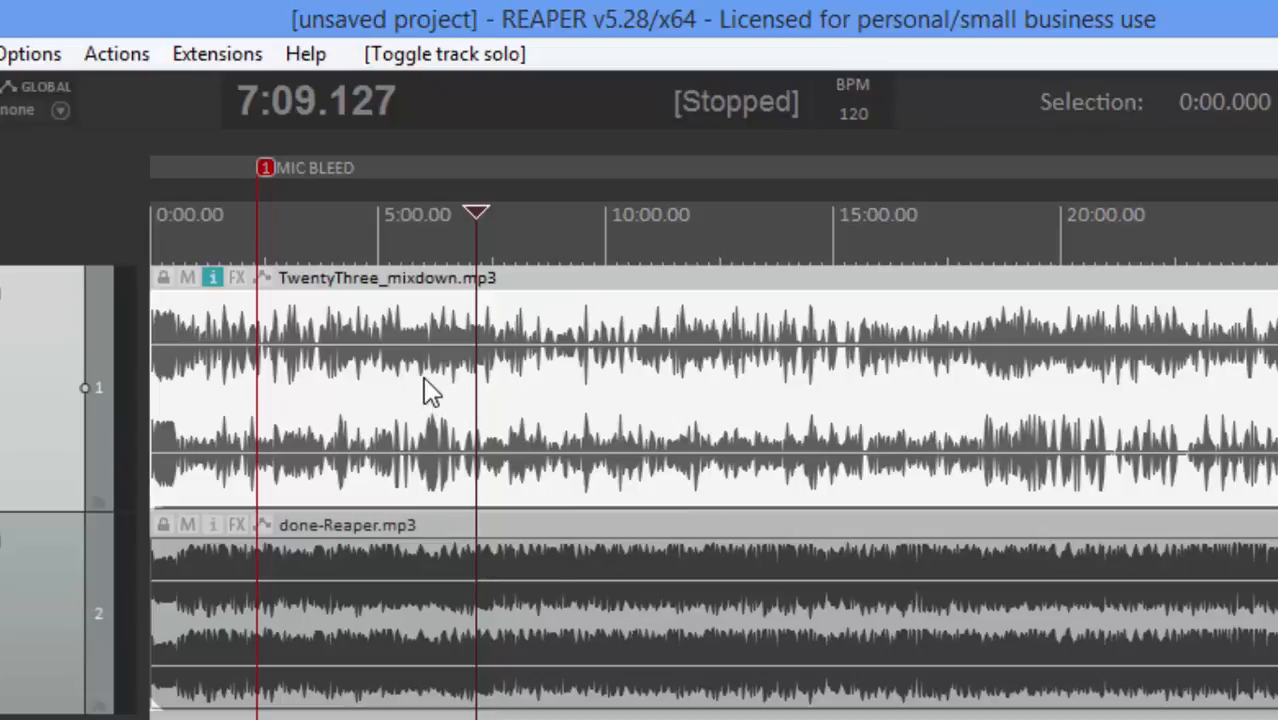
pyautogui.click(259, 379)
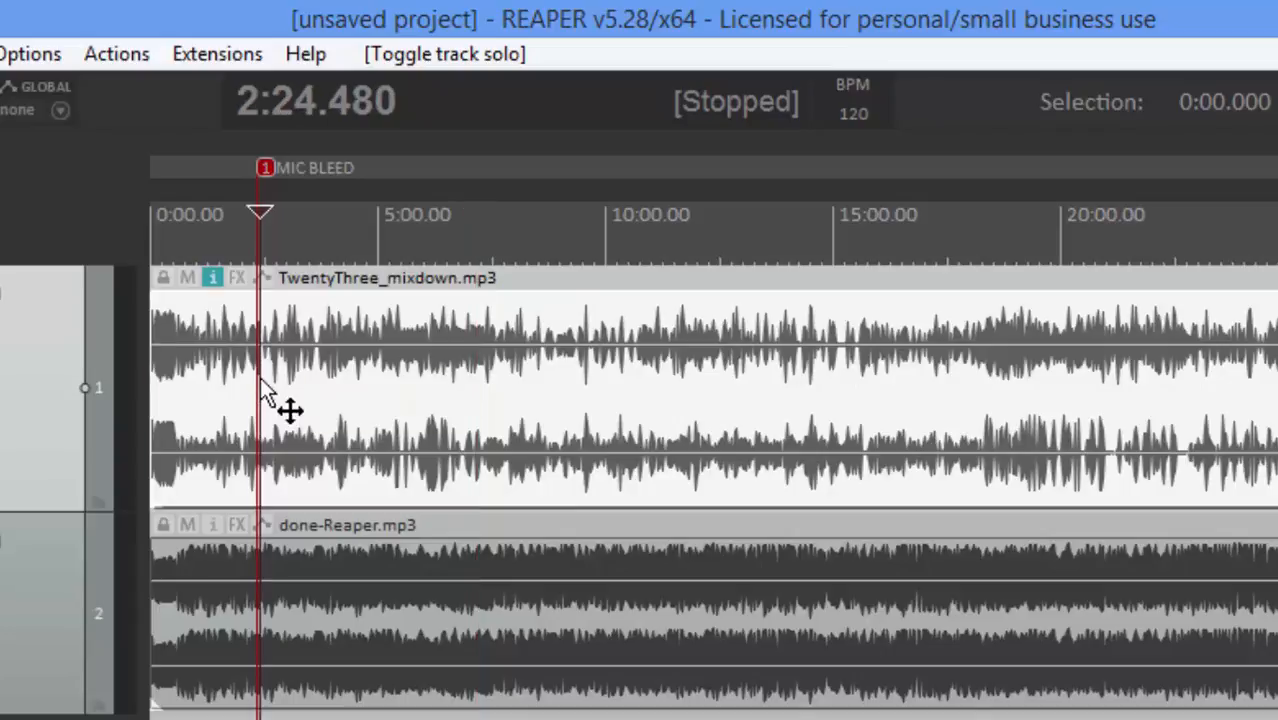
pyautogui.scroll(10, 260, 378)
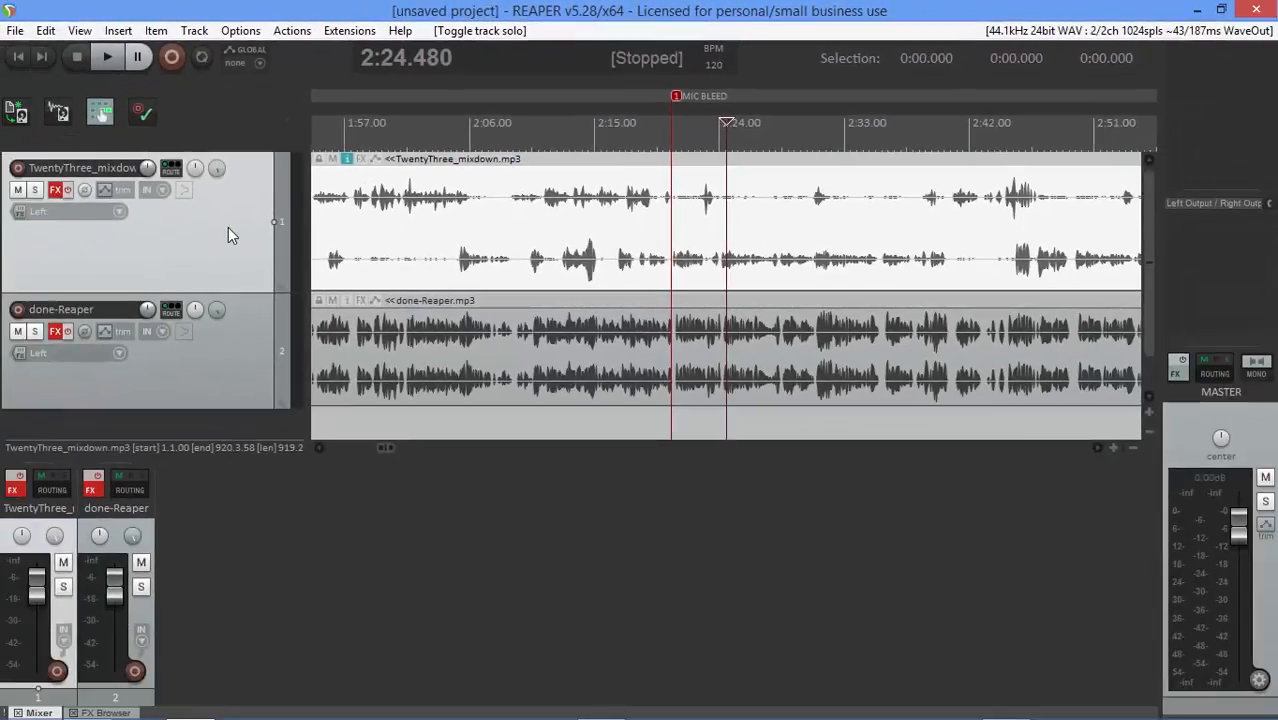
pyautogui.rightClick(228, 227)
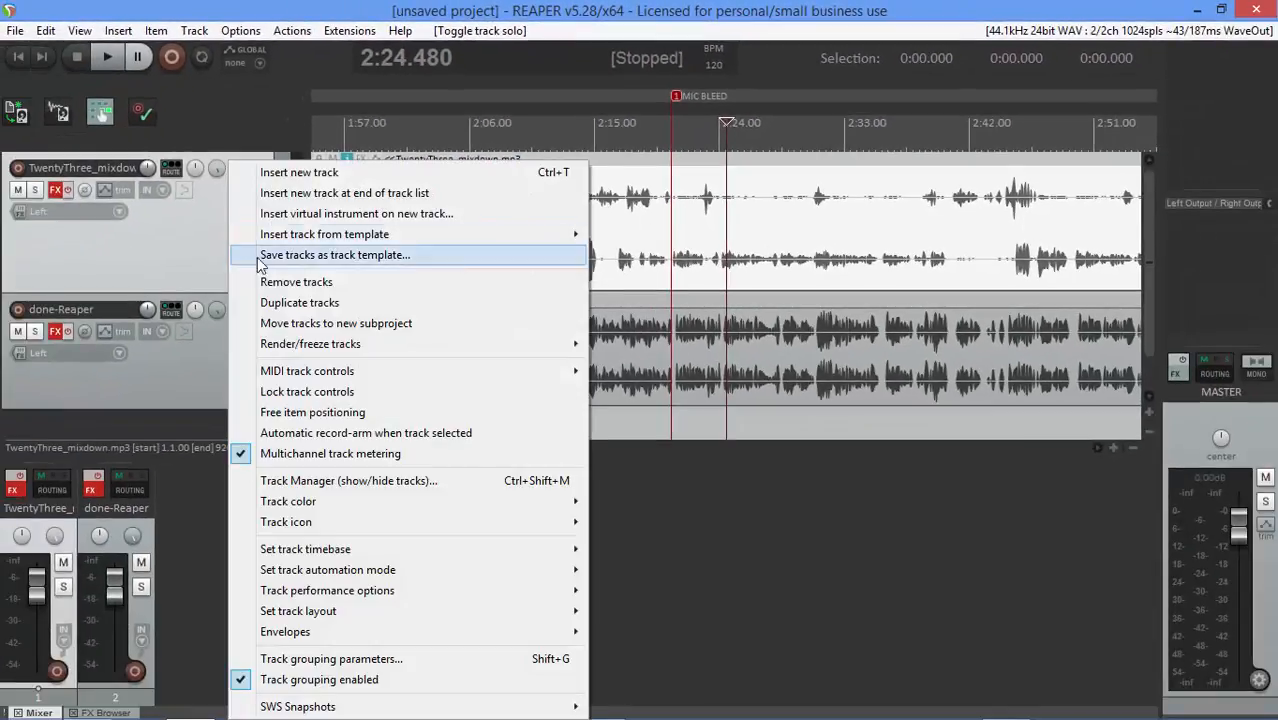
pyautogui.click(268, 305)
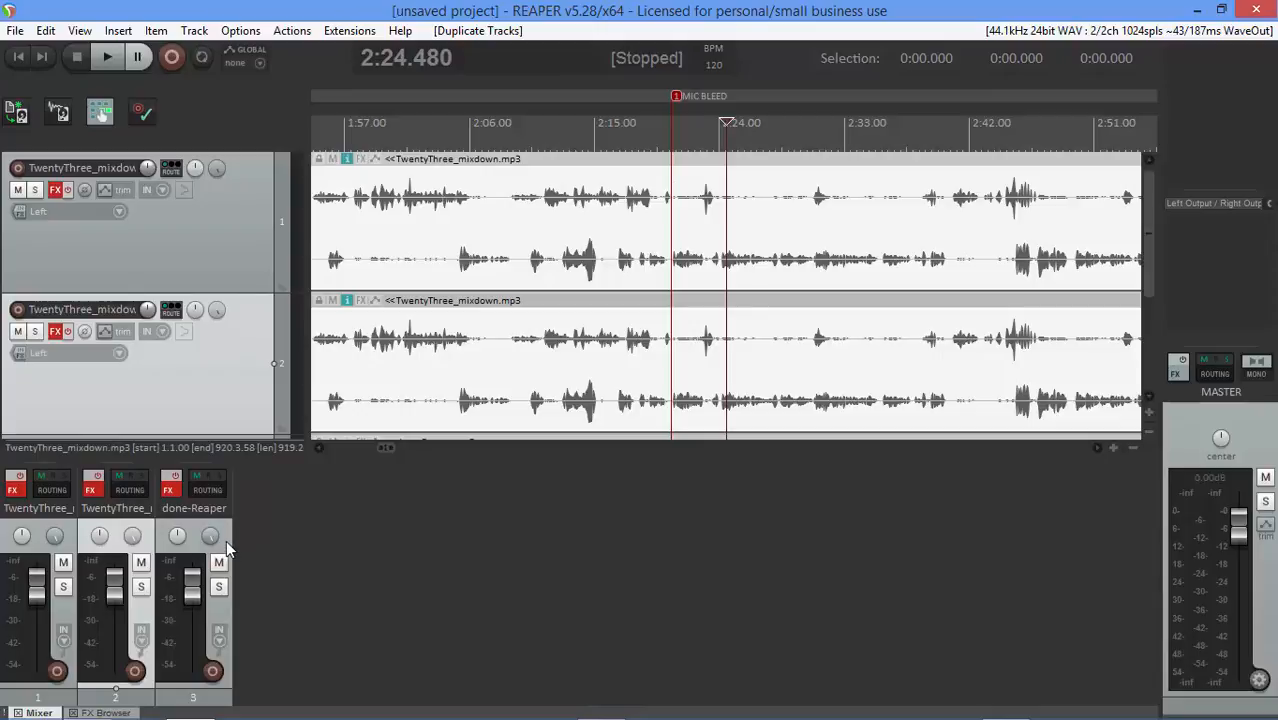
pyautogui.click(228, 231)
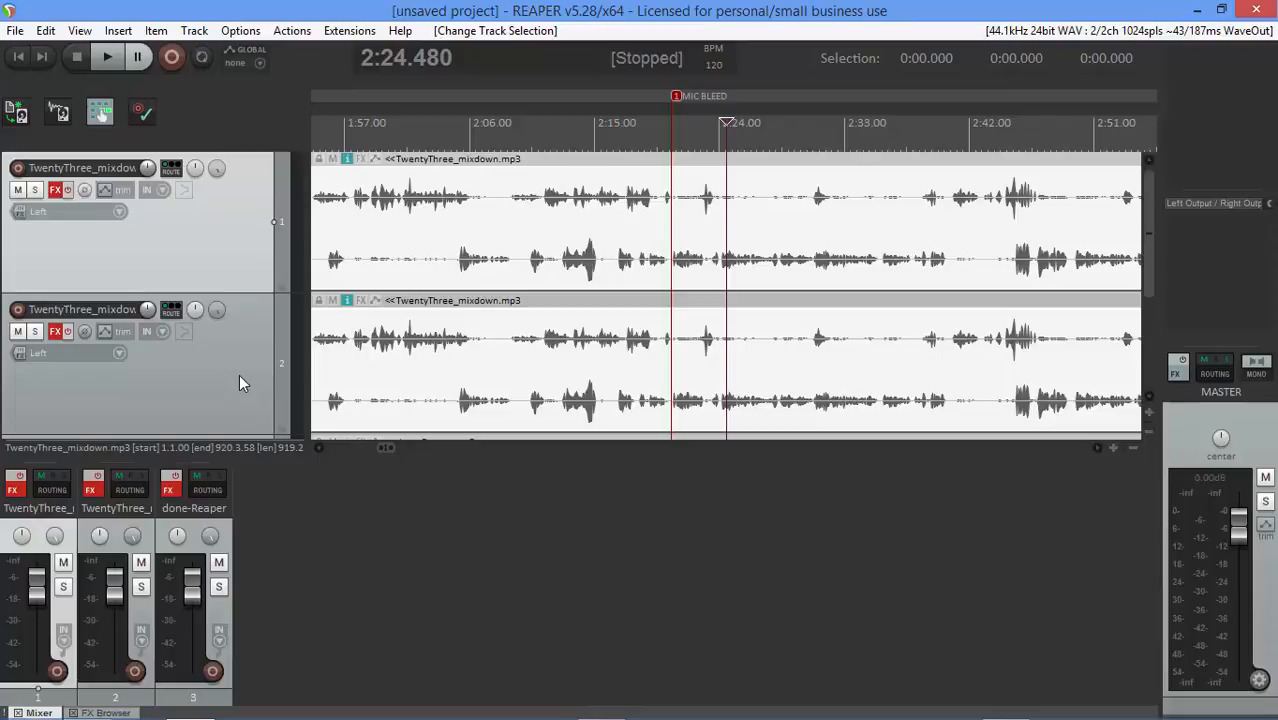
pyautogui.rightClick(245, 257)
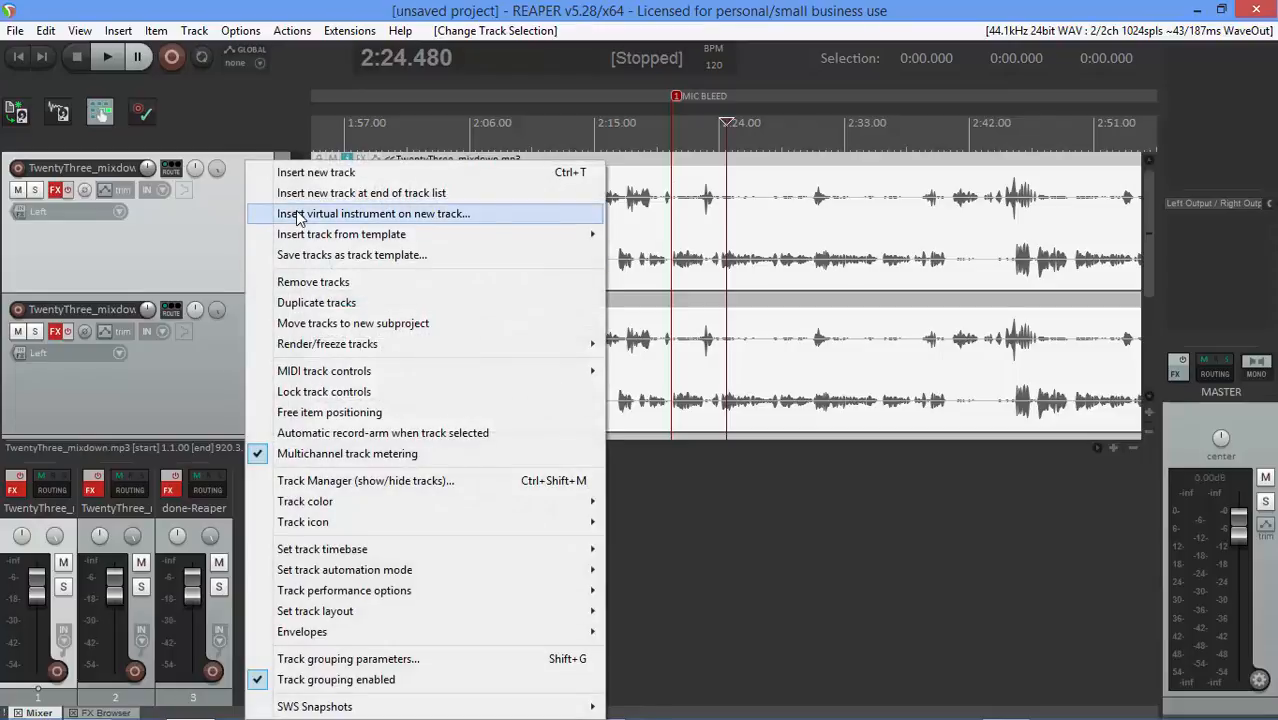
pyautogui.click(215, 250)
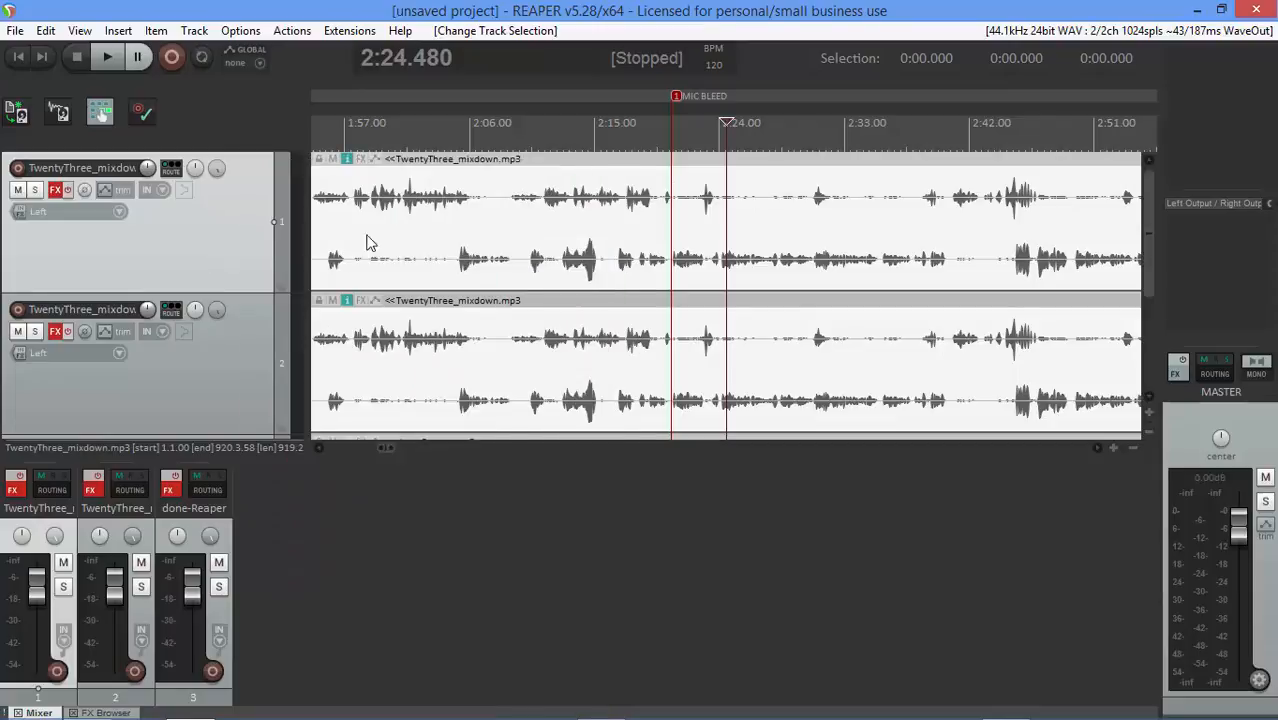
# Set the first TwentyThree_mixdown item's take channel mode to Mono (left)
pyautogui.click(442, 224)
pyautogui.rightClick(442, 224)
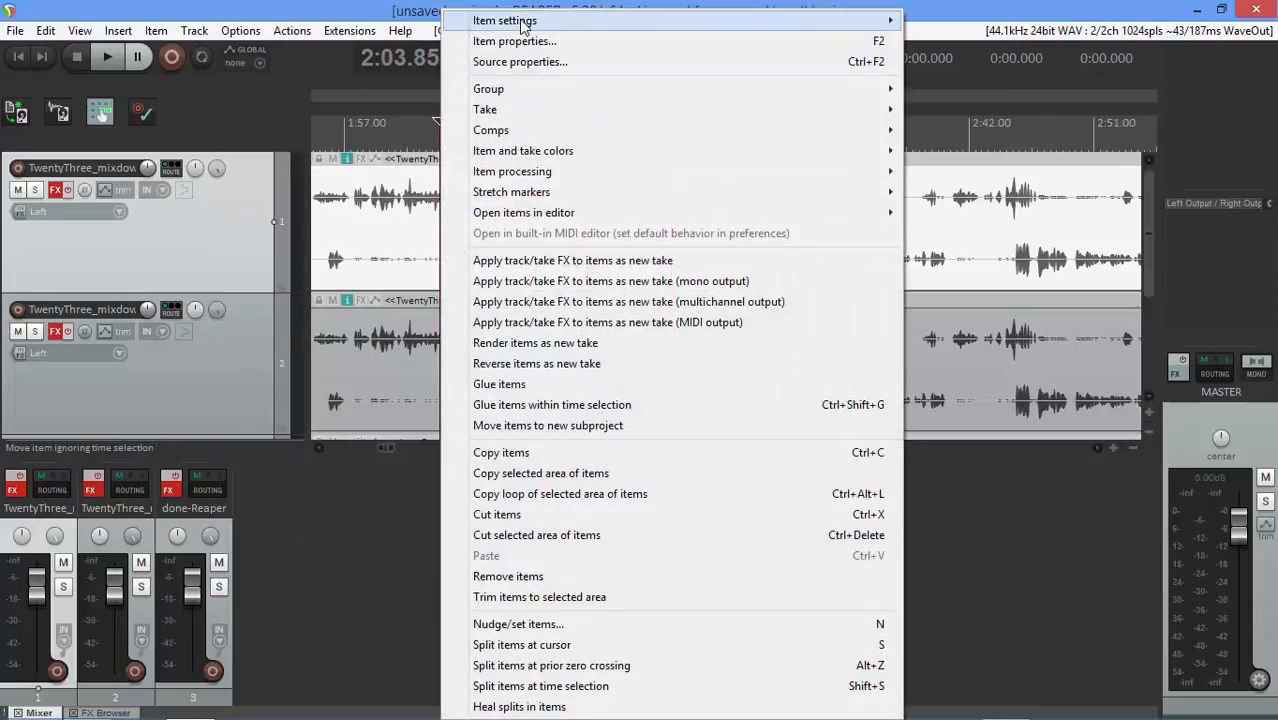
pyautogui.moveTo(540, 20)
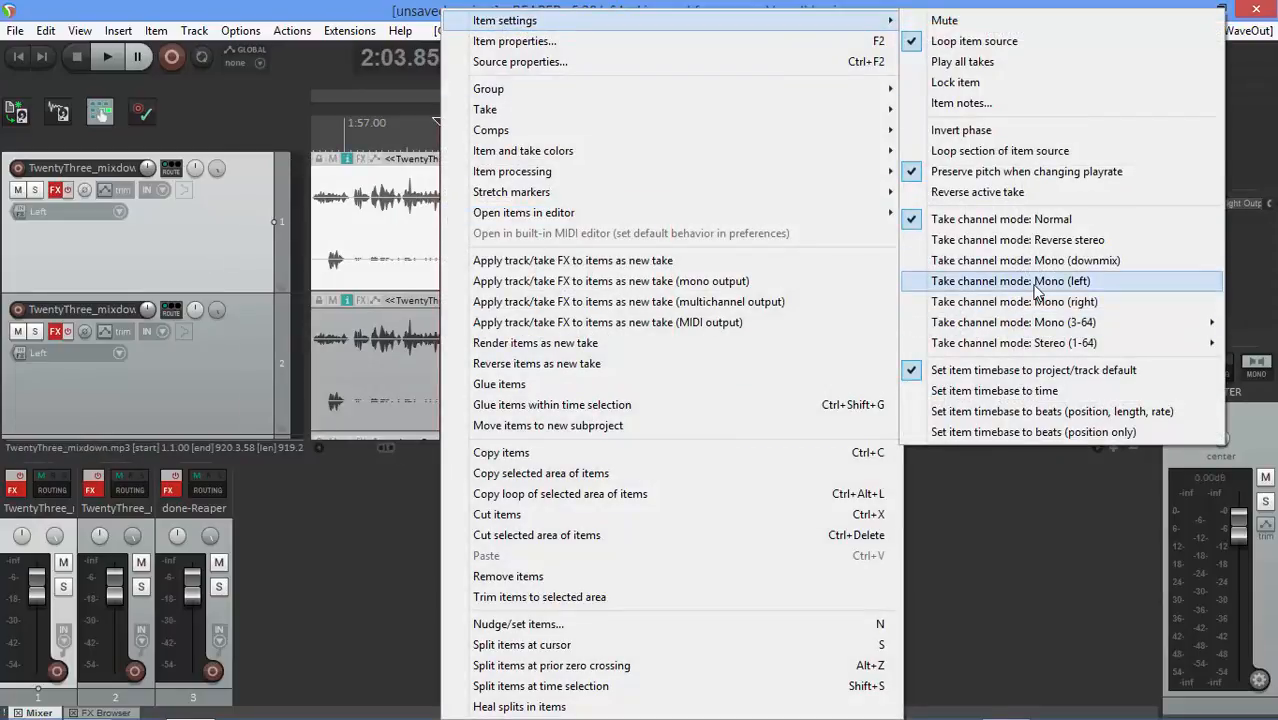
pyautogui.click(903, 281)
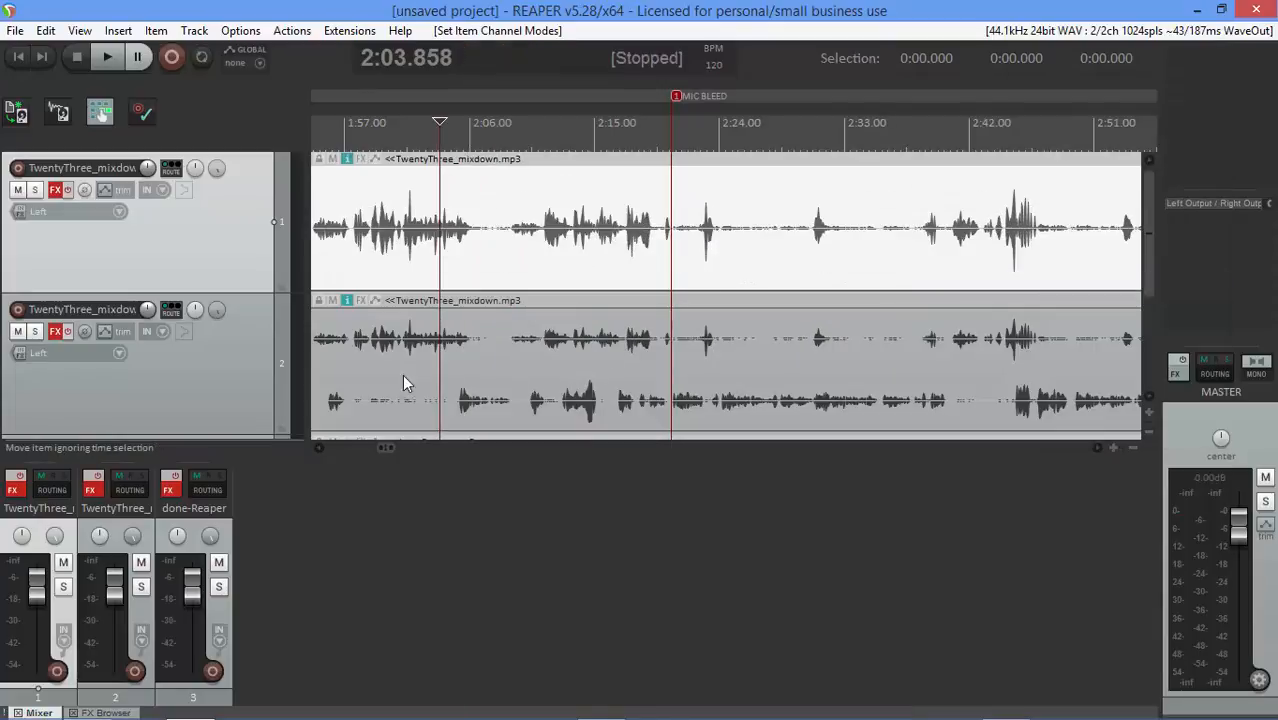
# Set the second TwentyThree_mixdown item's take channel mode to Mono (right)
pyautogui.click(251, 367)
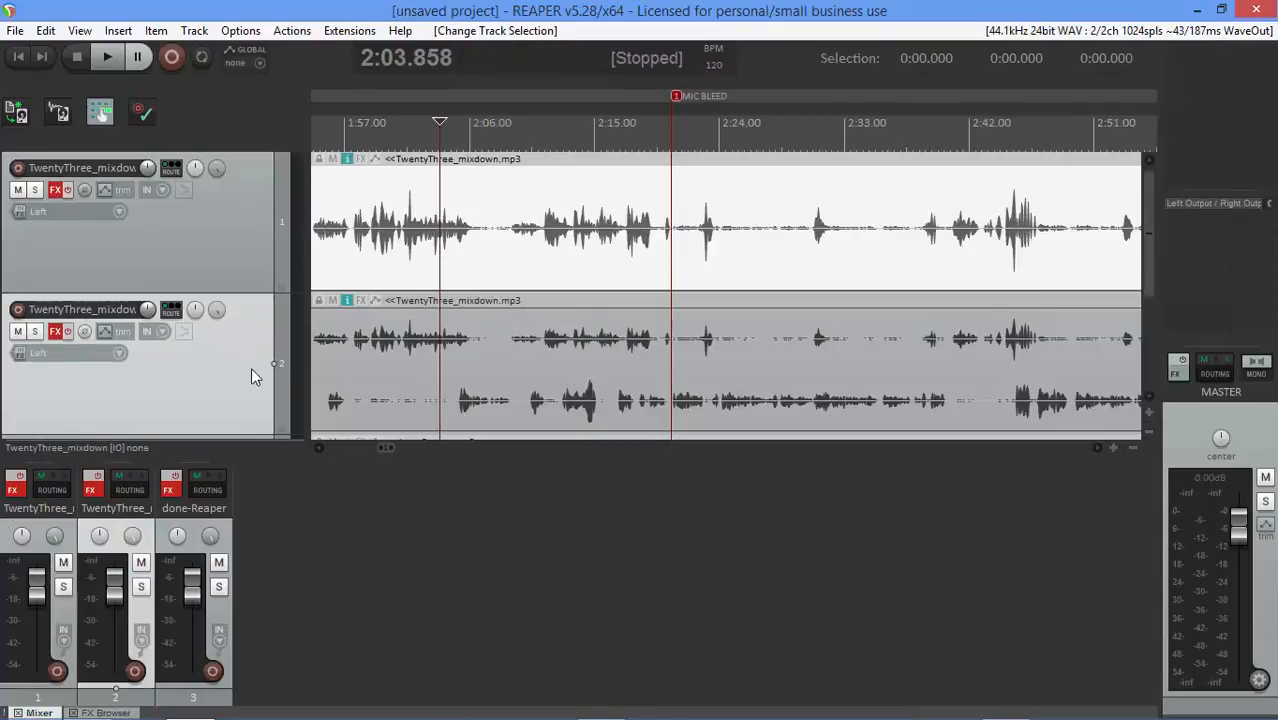
pyautogui.rightClick(514, 382)
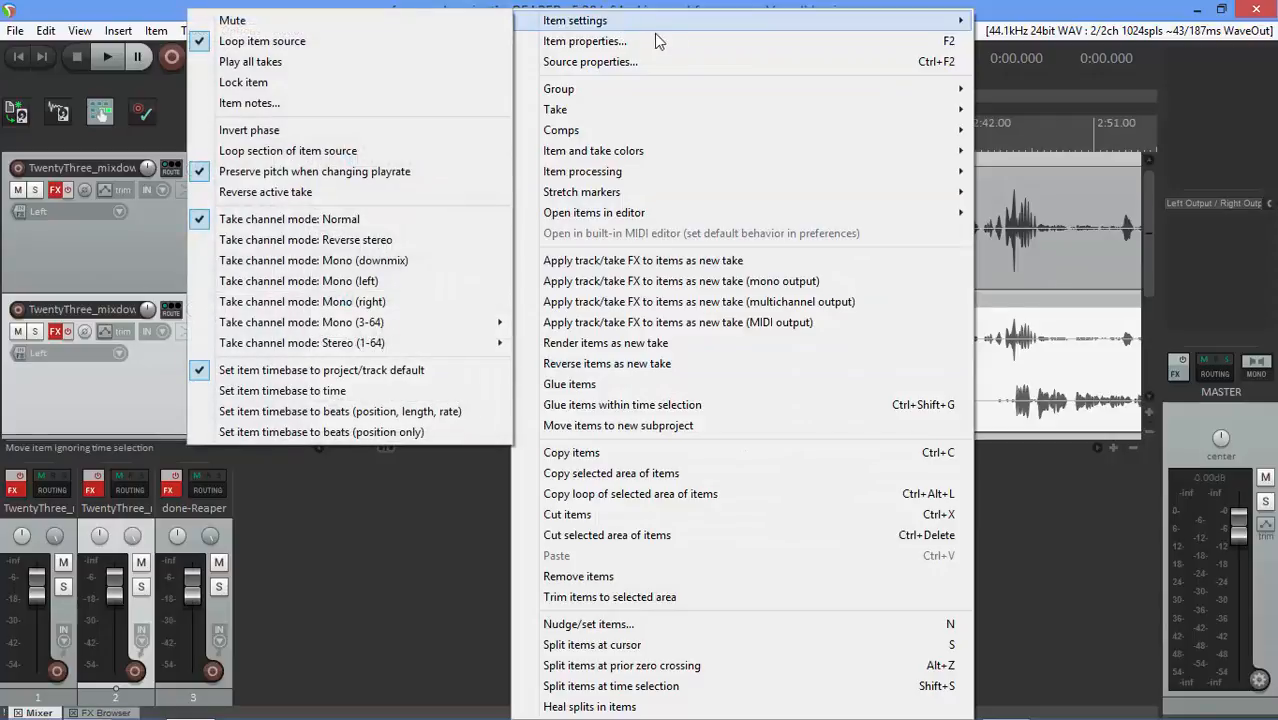
pyautogui.moveTo(640, 22)
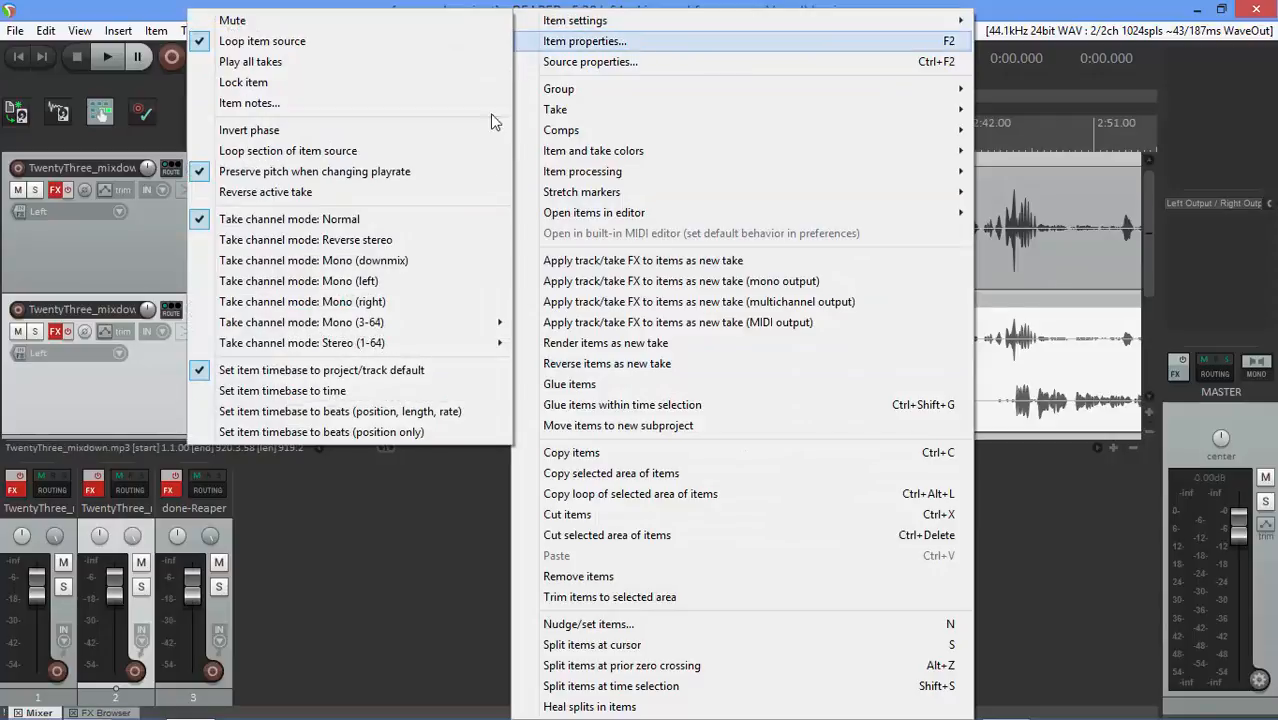
pyautogui.click(357, 301)
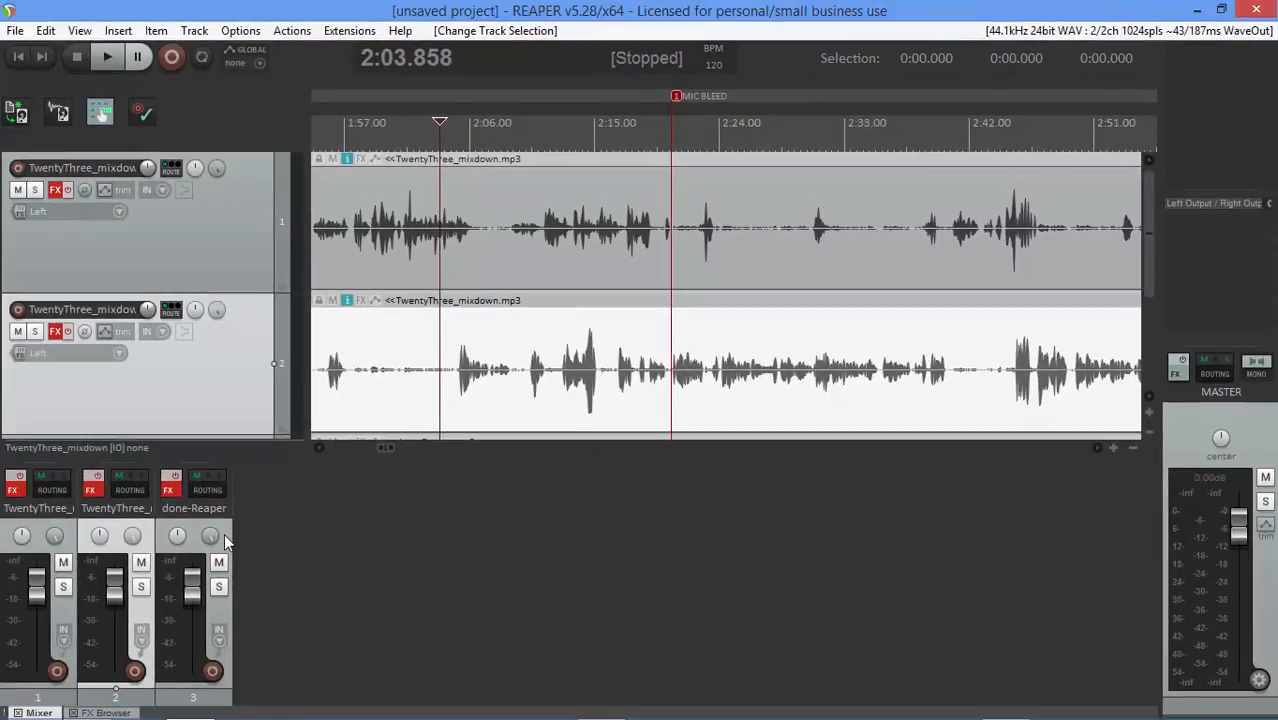
# Mute the done-Reaper track
pyautogui.click(225, 536)
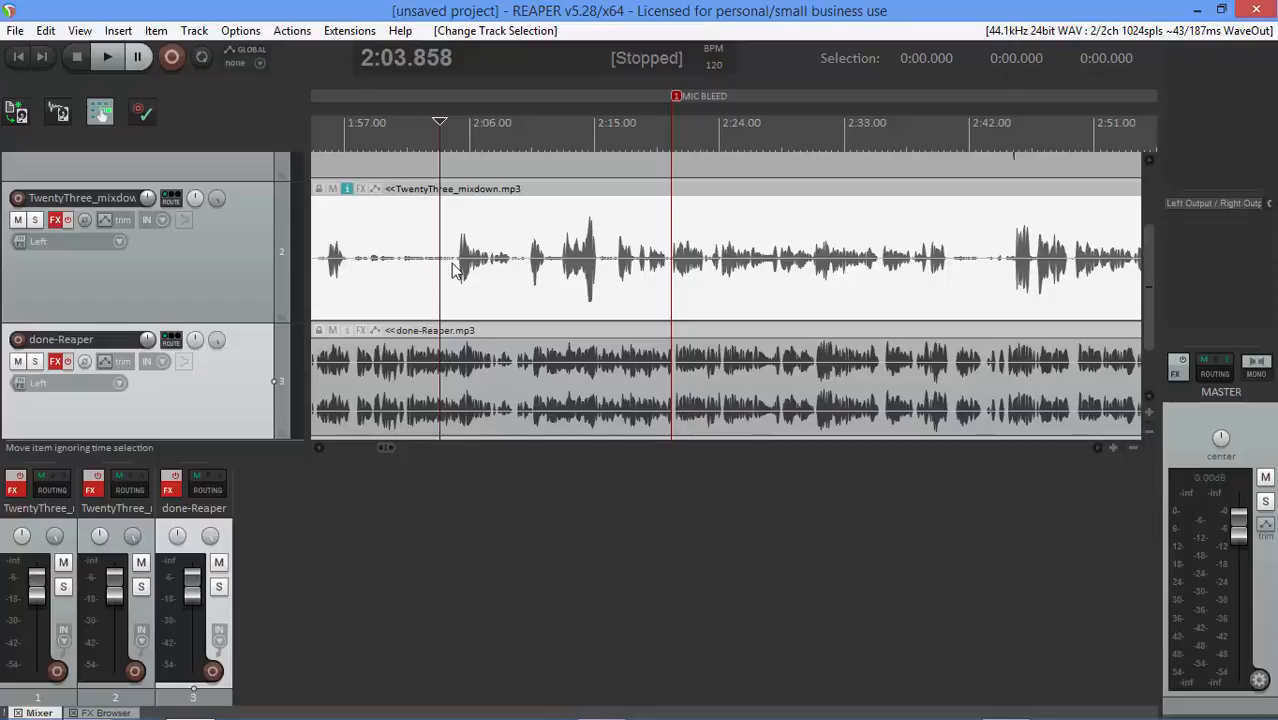
pyautogui.click(503, 380)
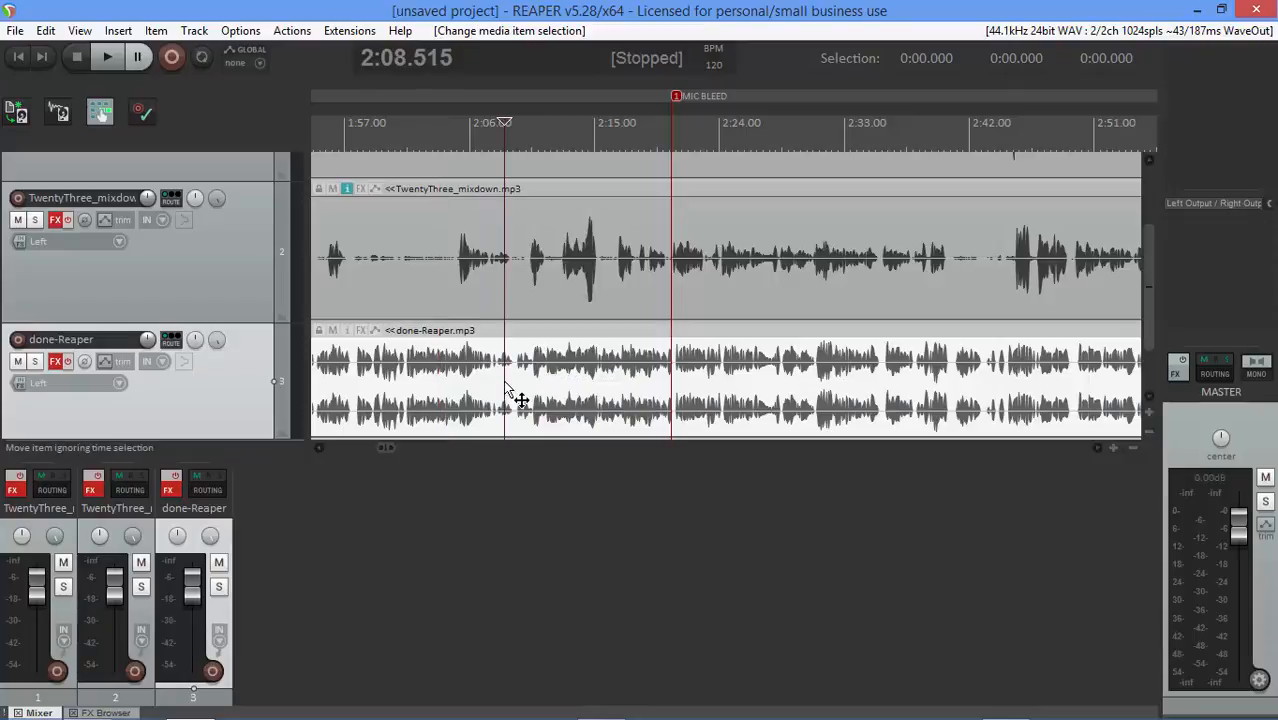
pyautogui.click(219, 564)
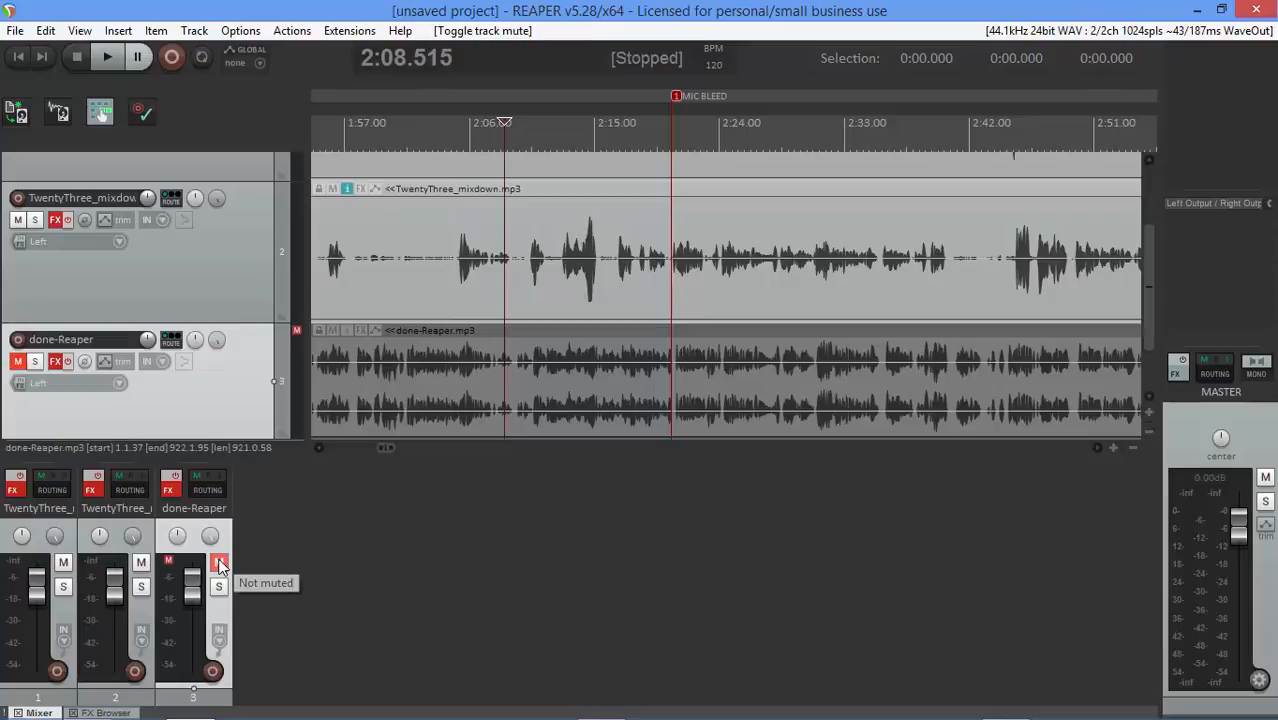
# Play back the two mono TwentyThree_mixdown tracks near the MIC BLEED marker to compare them
pyautogui.click(133, 500)
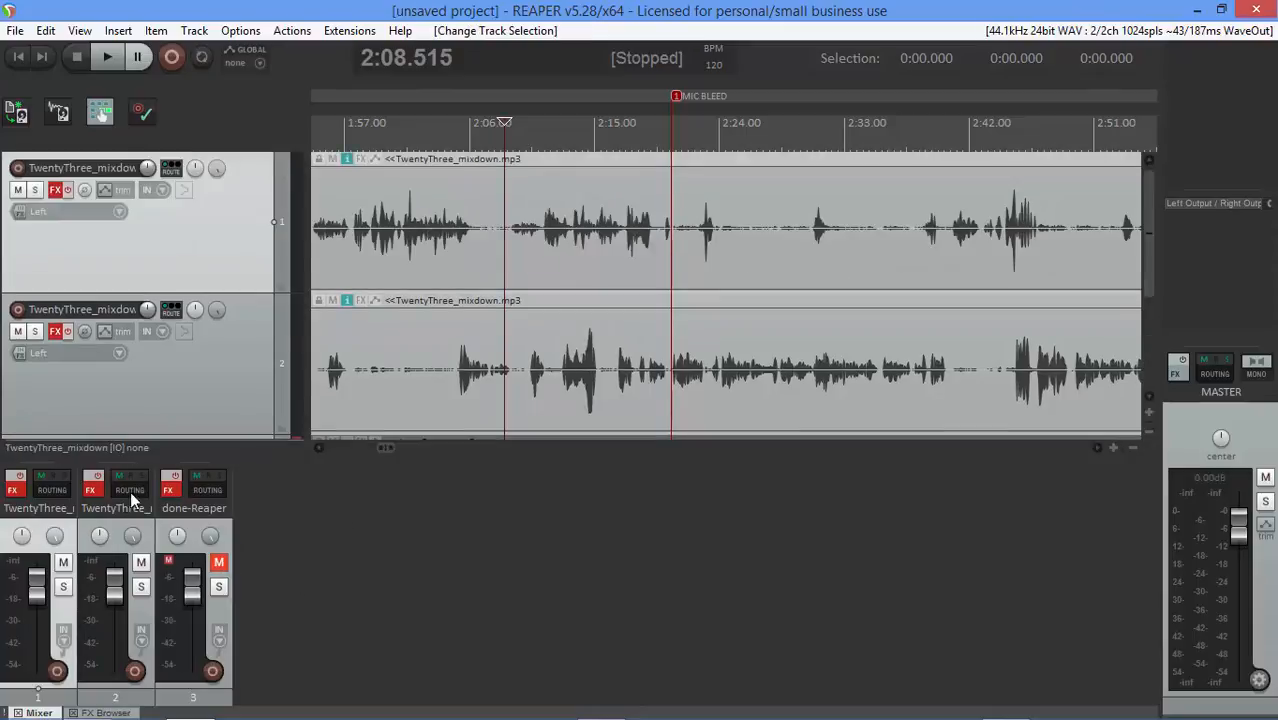
pyautogui.click(669, 197)
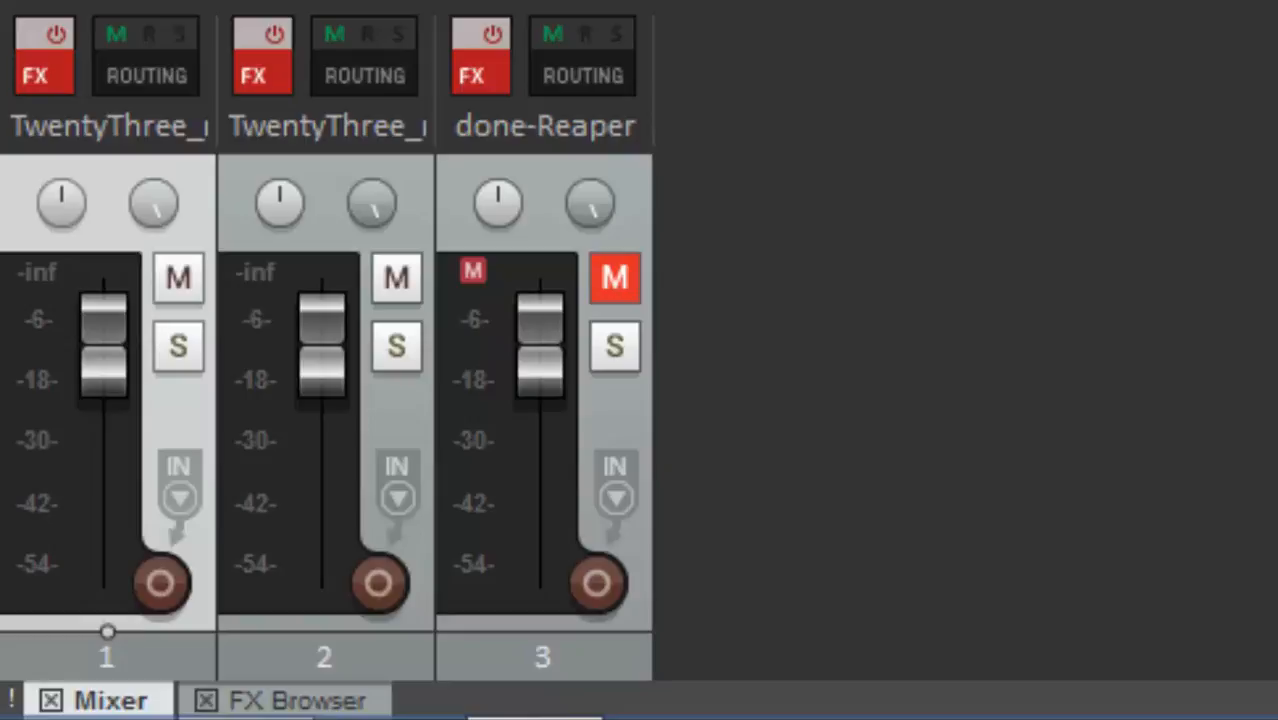
pyautogui.press('space')
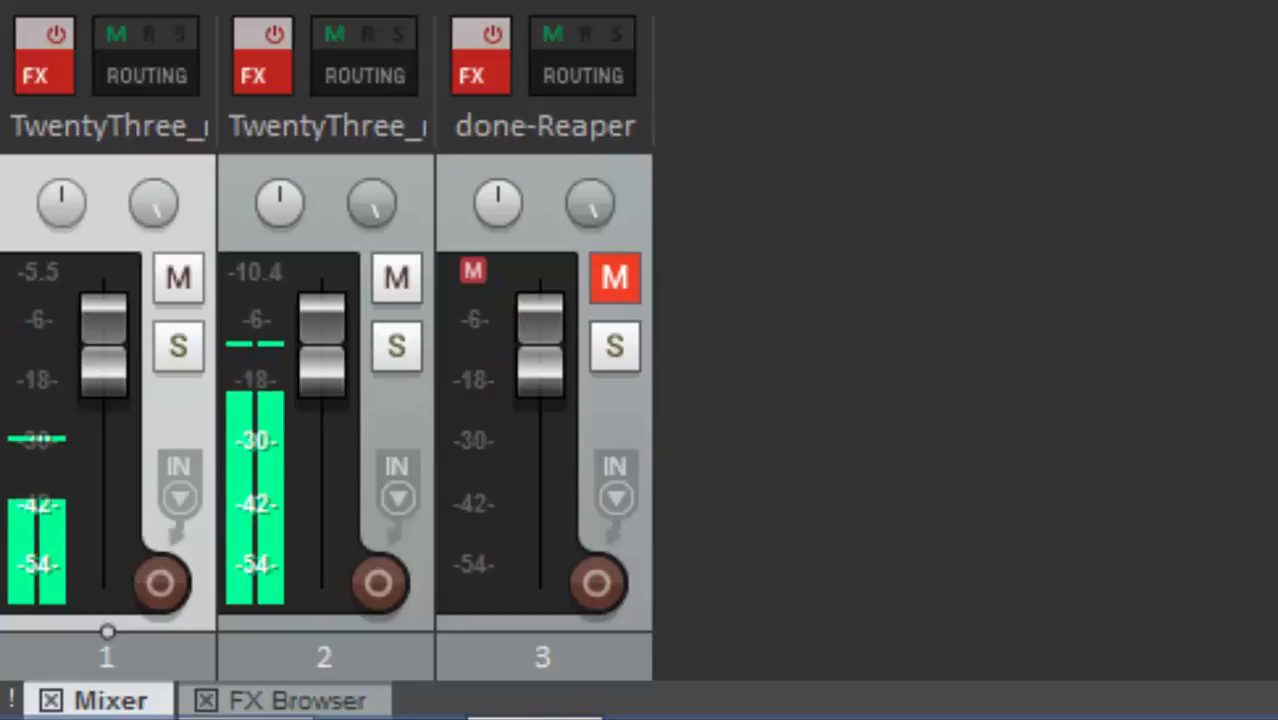
pyautogui.press('space')
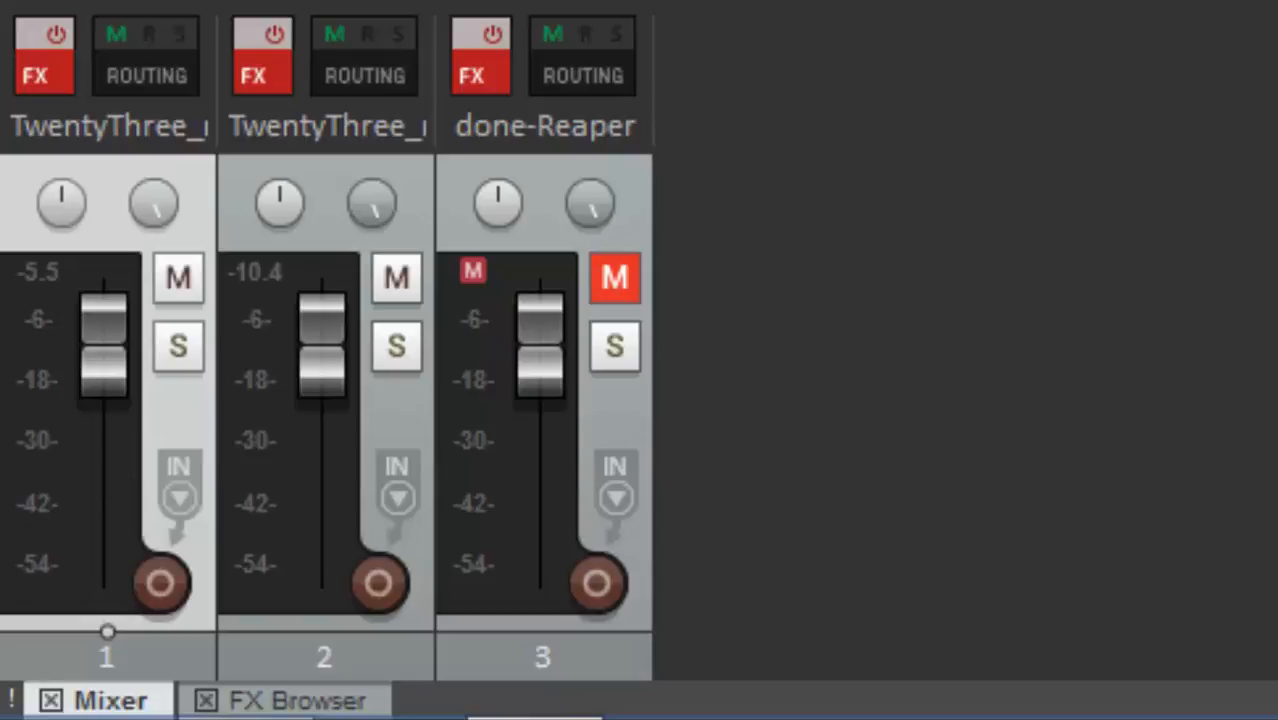
pyautogui.press('space')
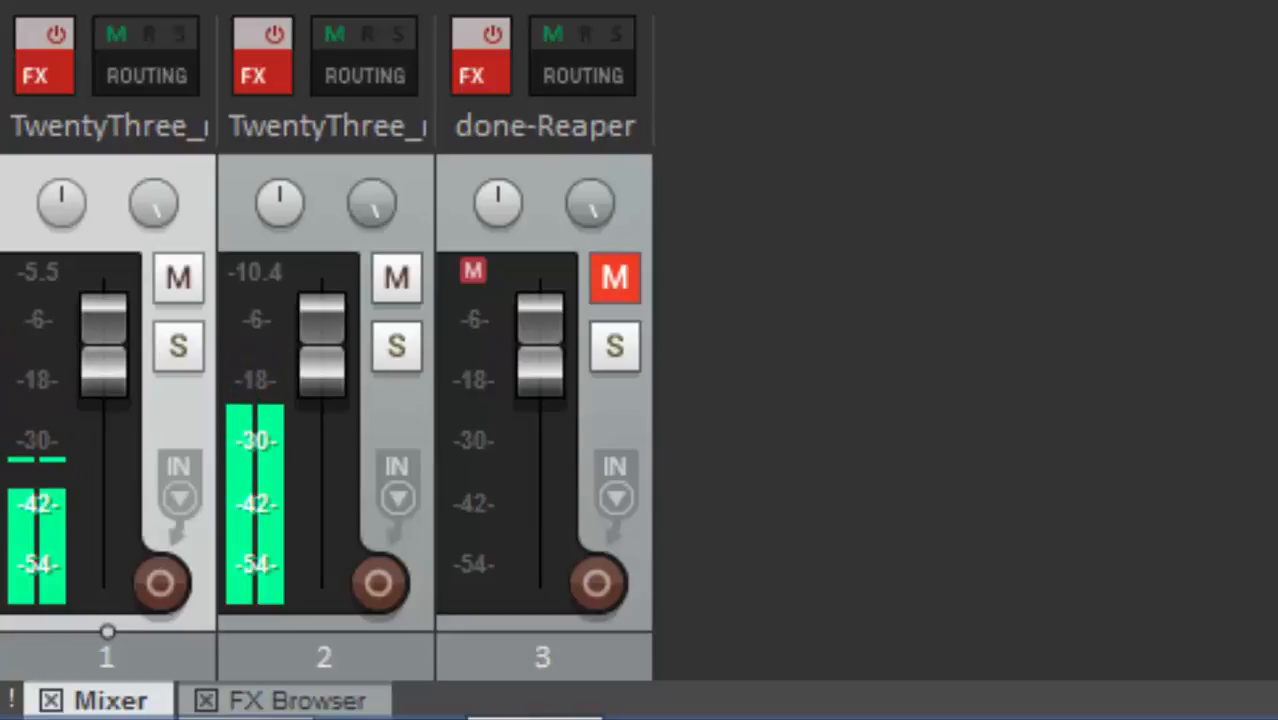
pyautogui.press('space')
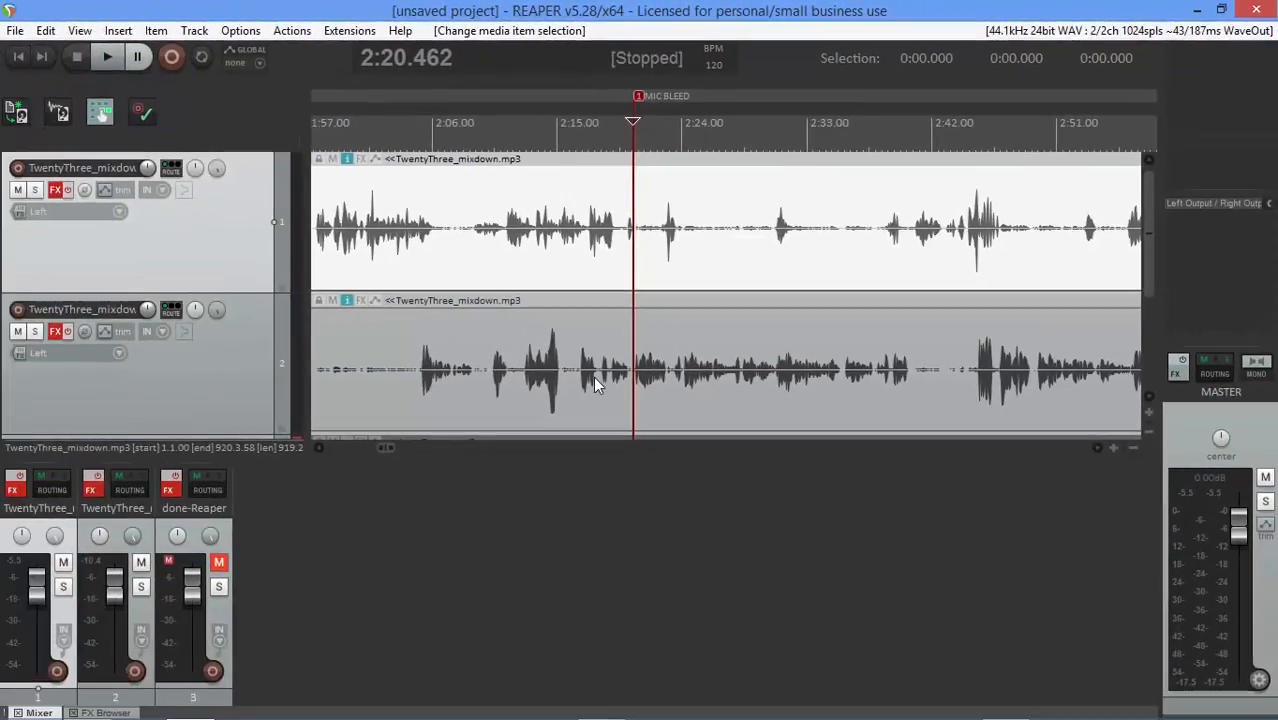
# Solo the first TwentyThree_mixdown track
pyautogui.click(683, 268)
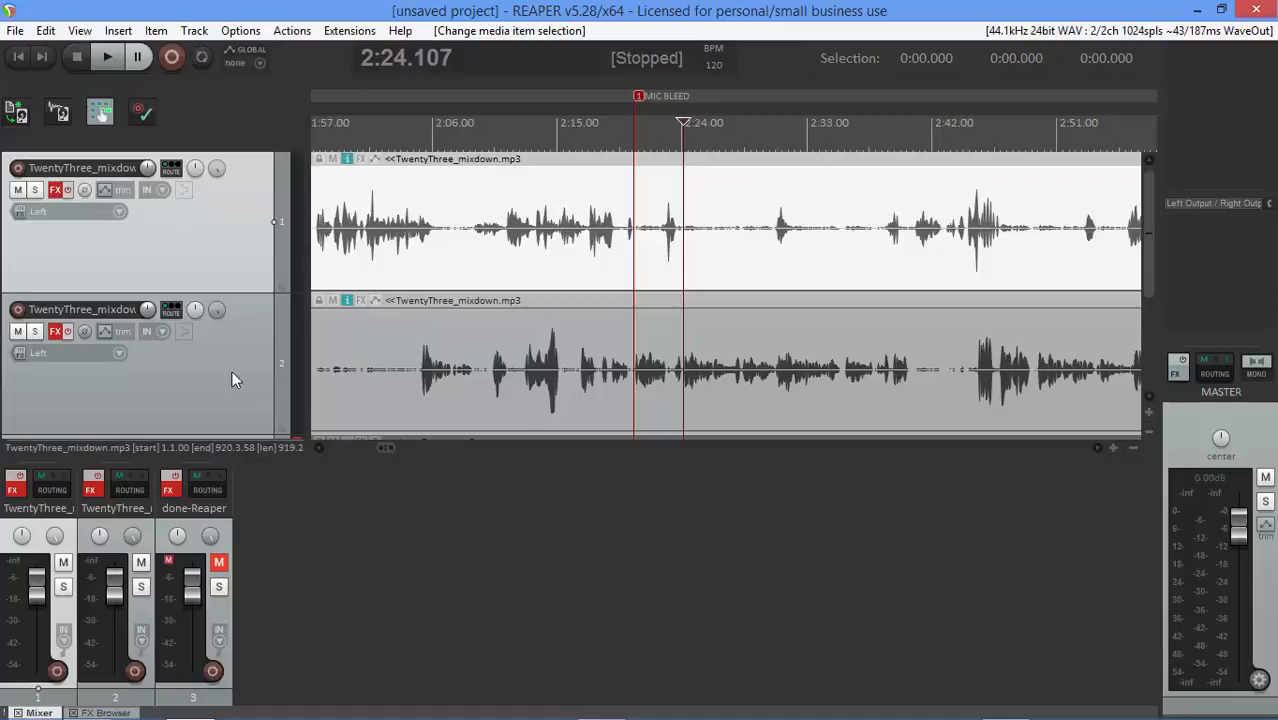
pyautogui.click(63, 587)
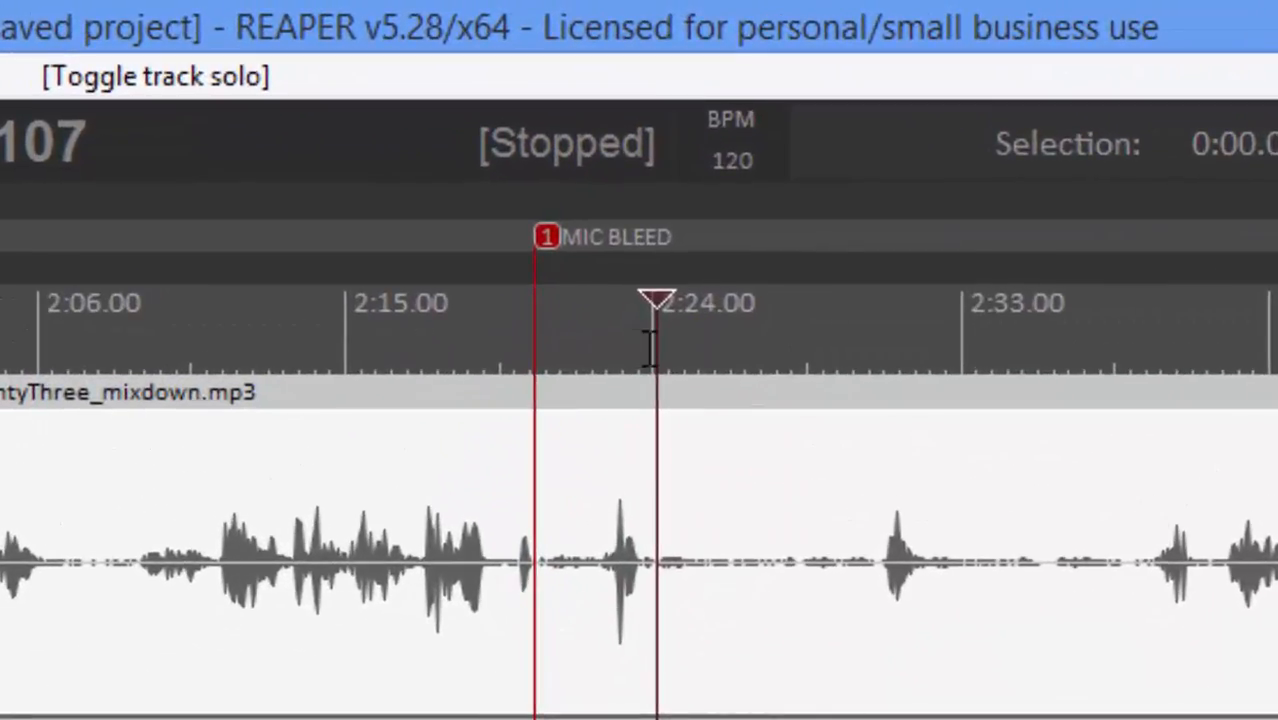
# Select the range from about 2:23.8 to 2:30.5 and play it with repeat enabled
pyautogui.moveTo(650, 348); pyautogui.dragTo(876, 358)
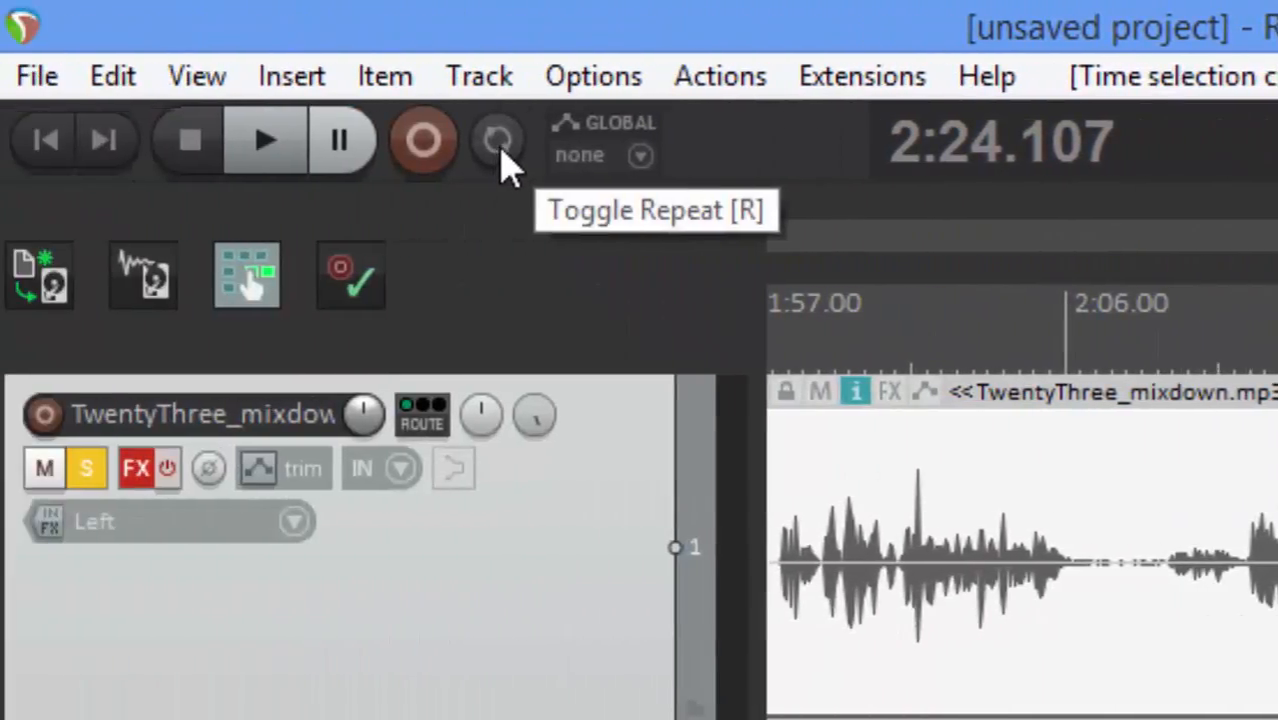
pyautogui.click(502, 142)
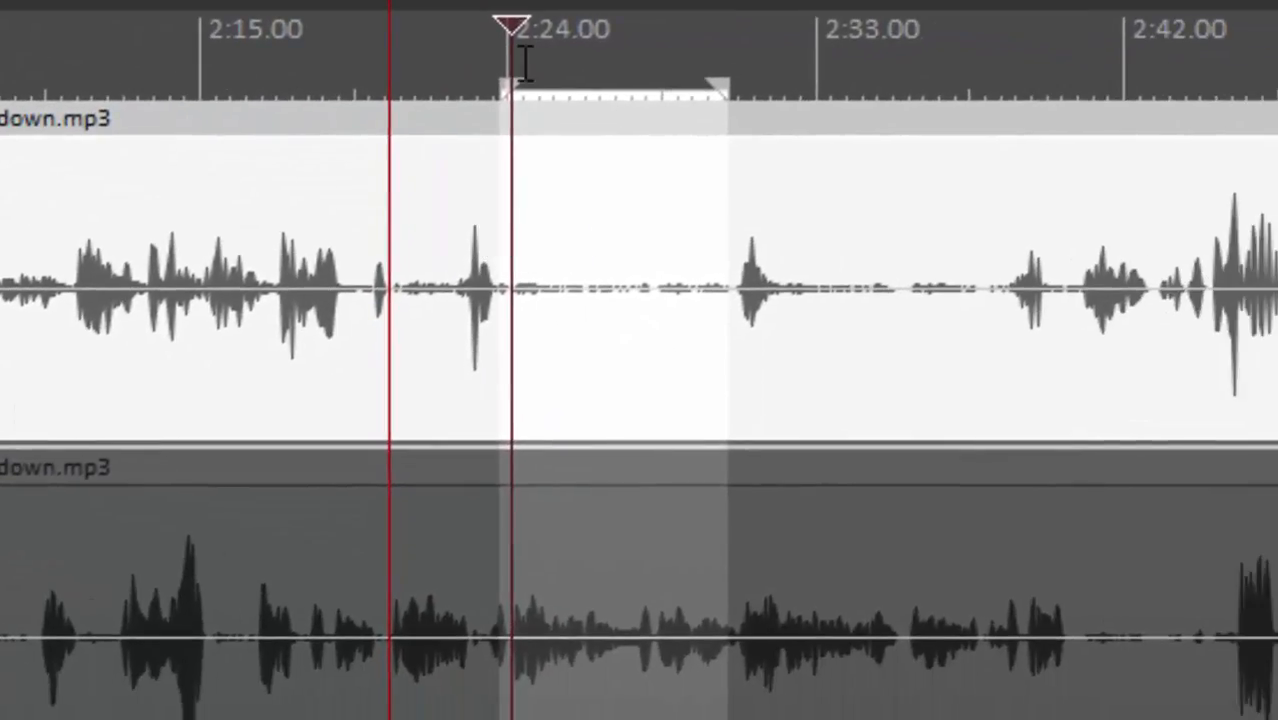
pyautogui.click(520, 225)
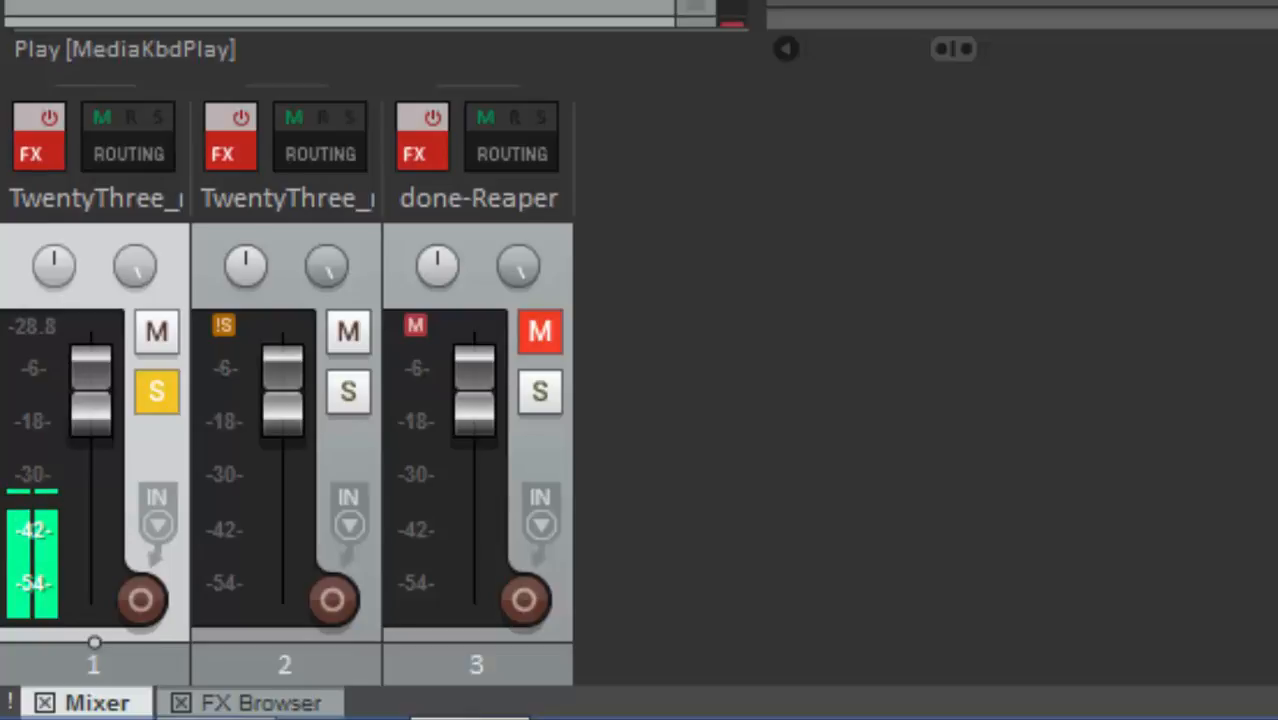
pyautogui.press('XF86AudioStop')
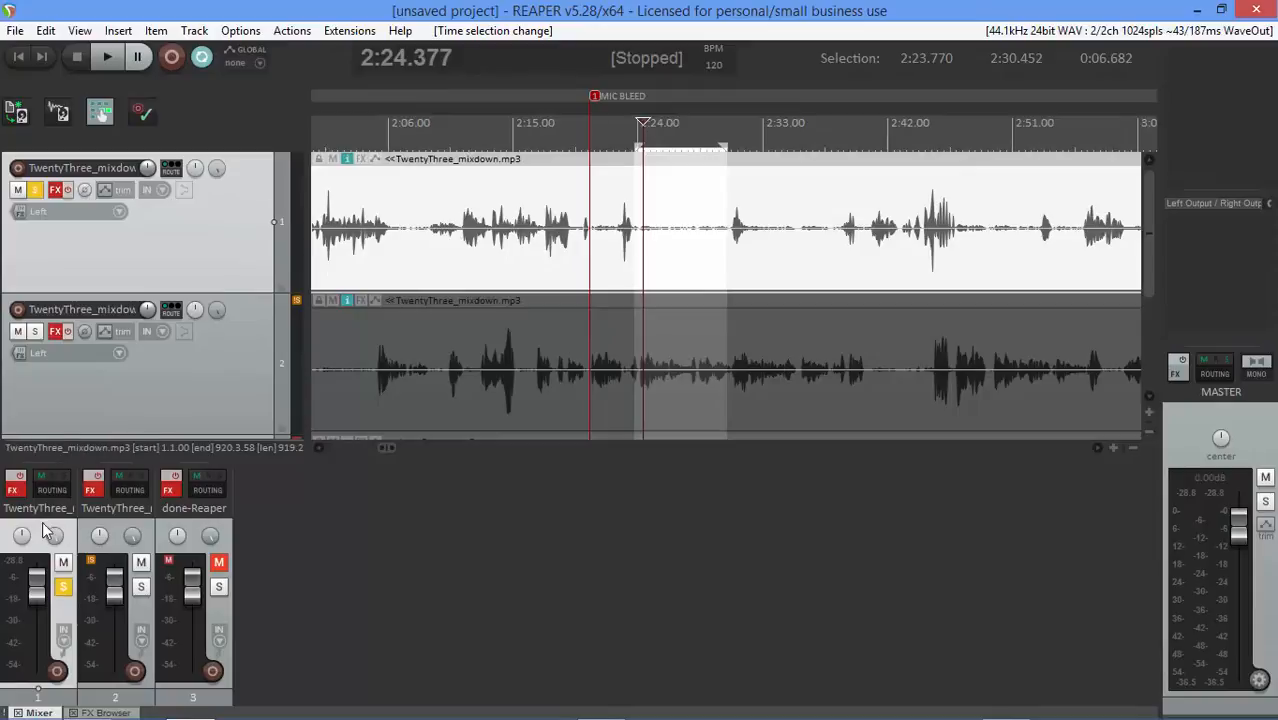
# Open the first track's FX chain and disable ReaEQ, ReaComp and the NP1136 Peak Limiter, keeping C1 gate and NS1
pyautogui.click(13, 490)
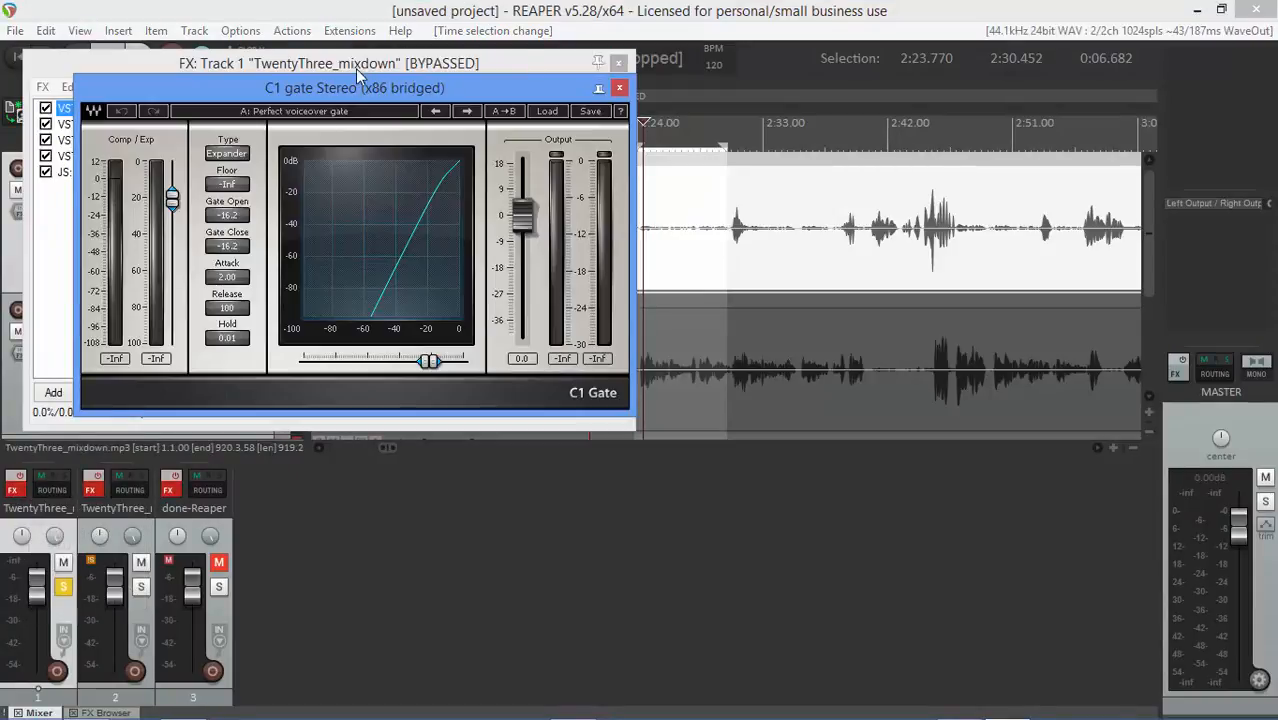
pyautogui.moveTo(348, 92); pyautogui.dragTo(755, 279)
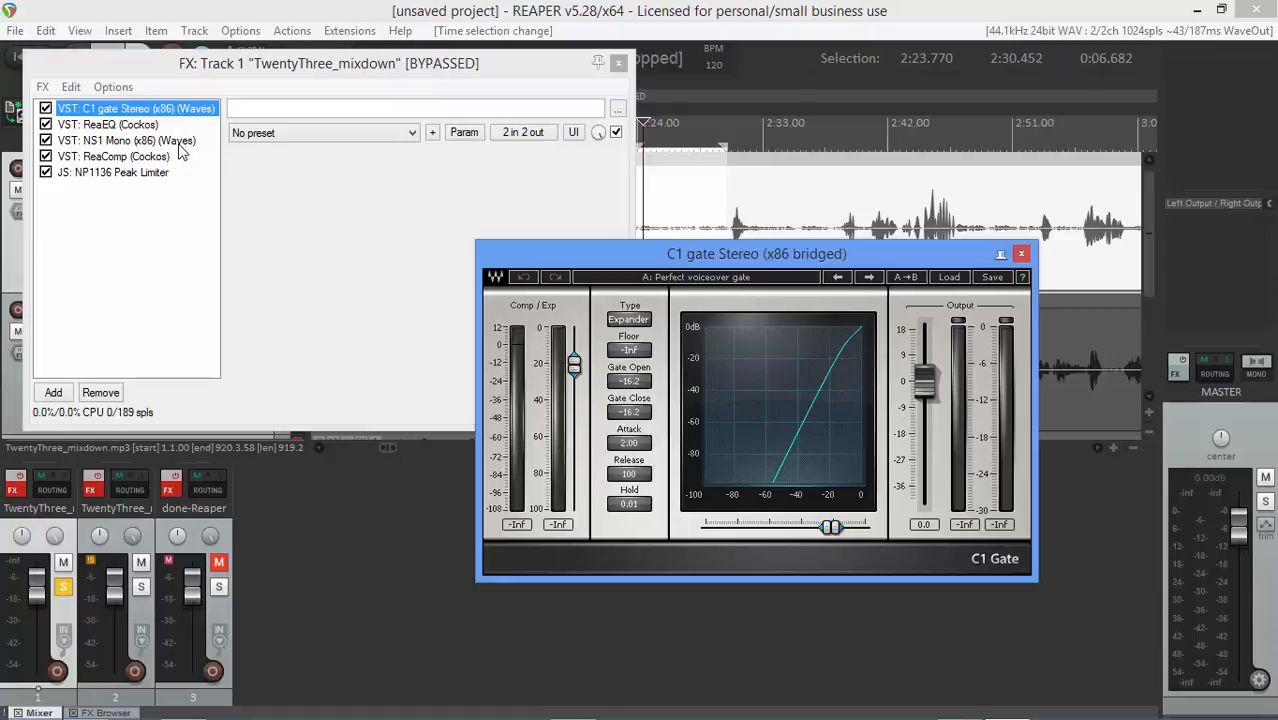
pyautogui.click(46, 125)
pyautogui.click(46, 157)
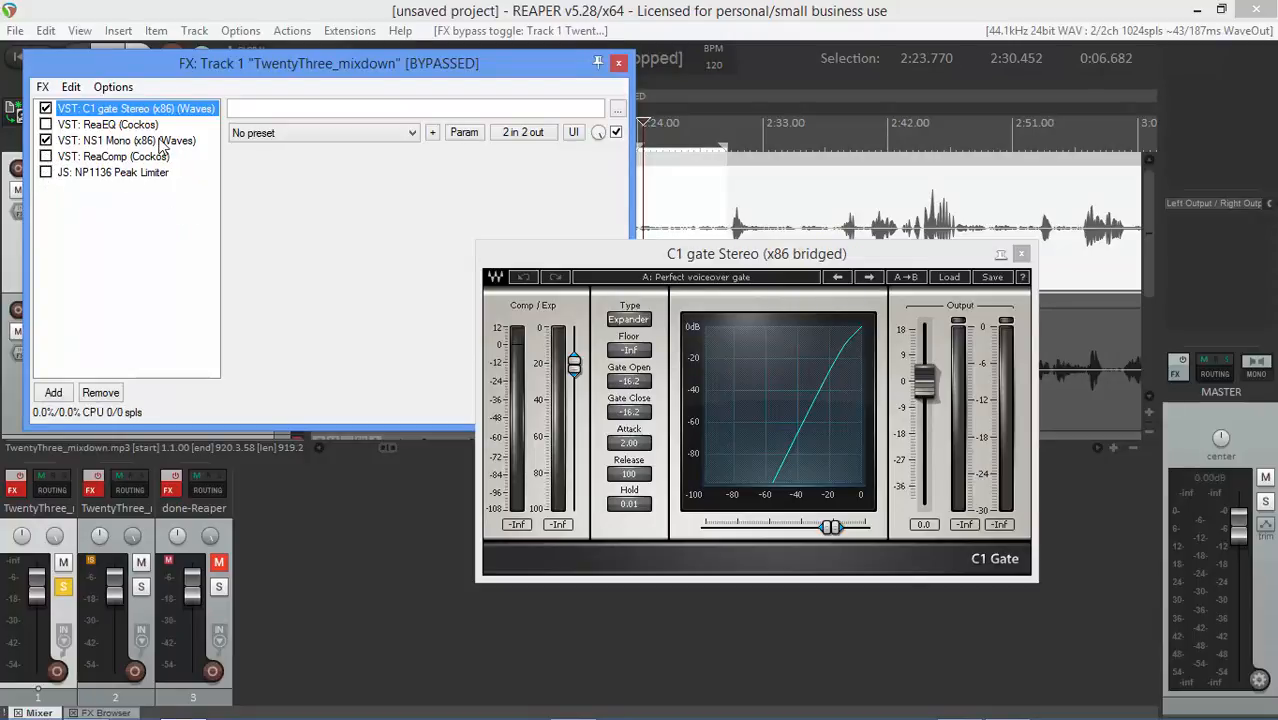
# Open the NS1 Mono noise suppressor window from the first track's FX chain and close the FX chain window
pyautogui.doubleClick(128, 141)
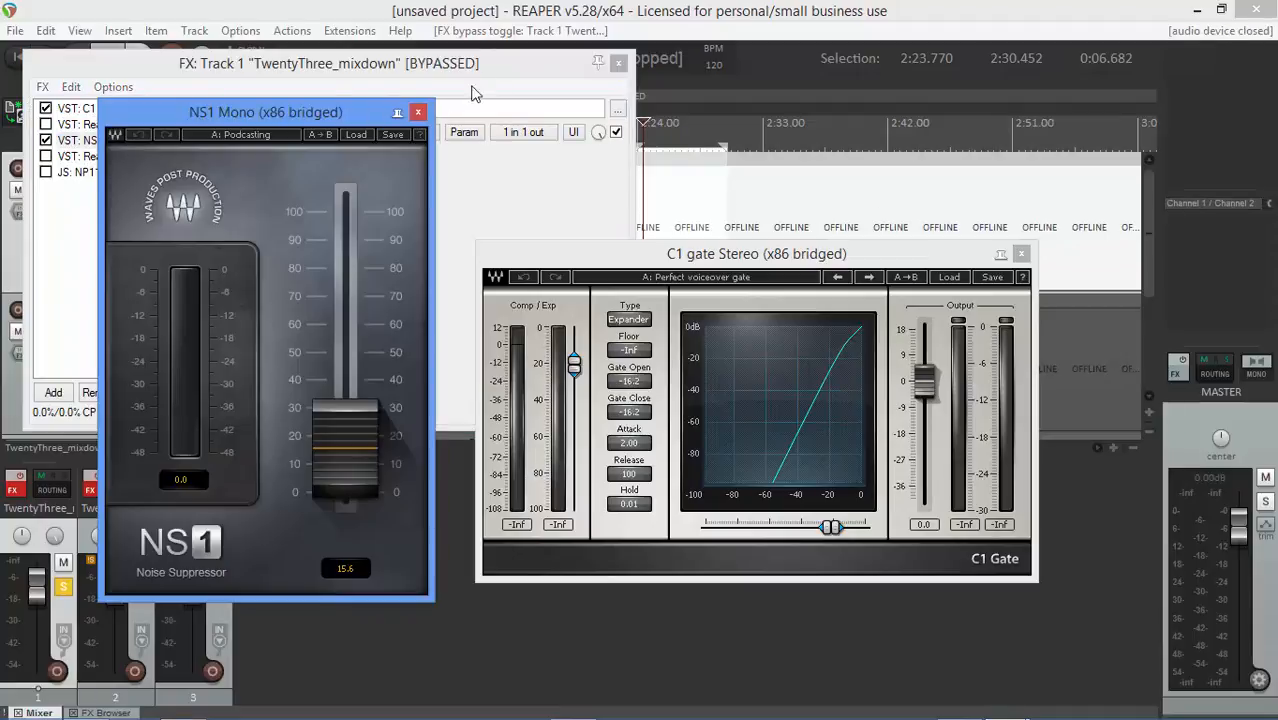
pyautogui.click(618, 63)
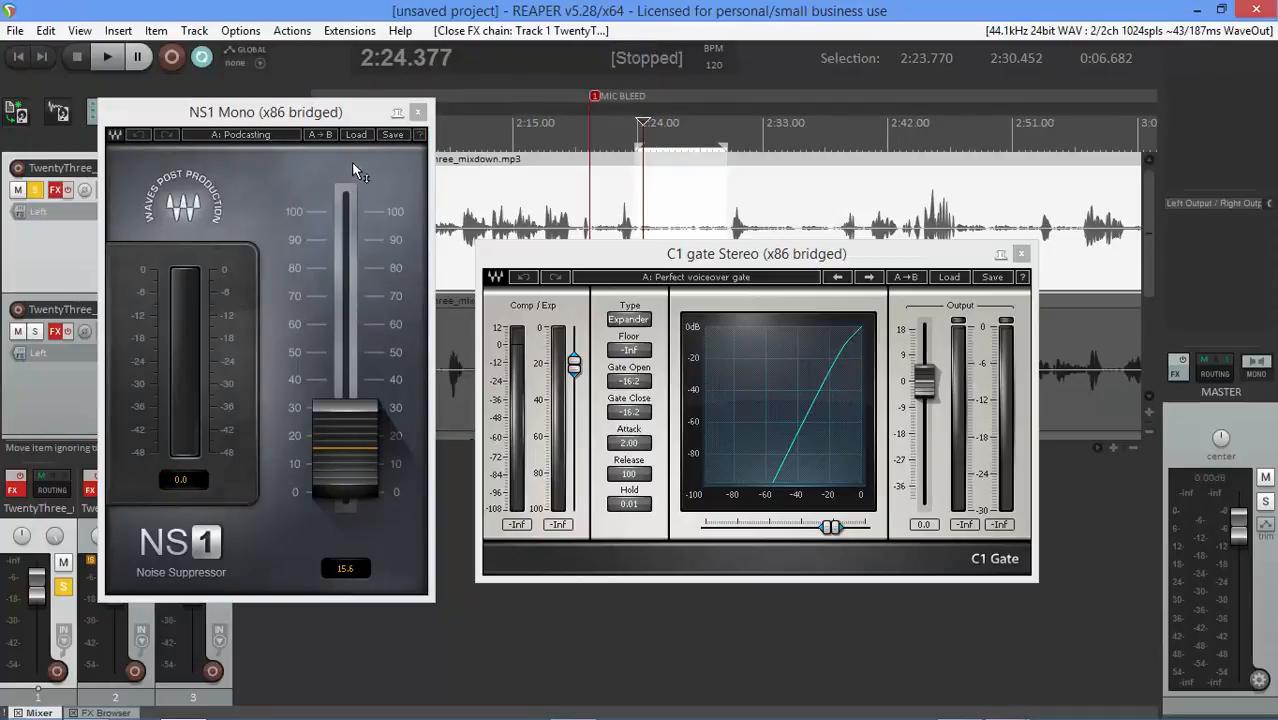
pyautogui.moveTo(338, 120); pyautogui.dragTo(452, 153)
pyautogui.click(816, 222)
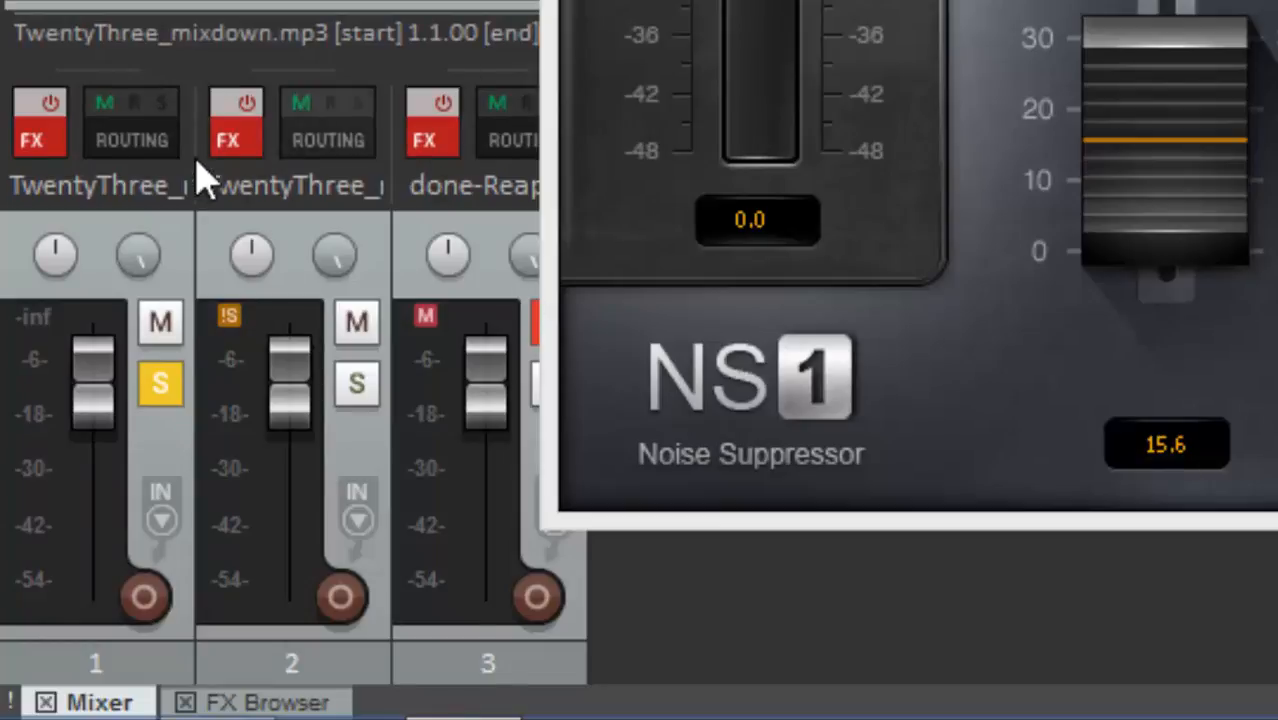
# Re-enable the first track's FX, play it, raise the C1 gate threshold to -7.7 for gate open and close, and turn off repeat
pyautogui.click(36, 126)
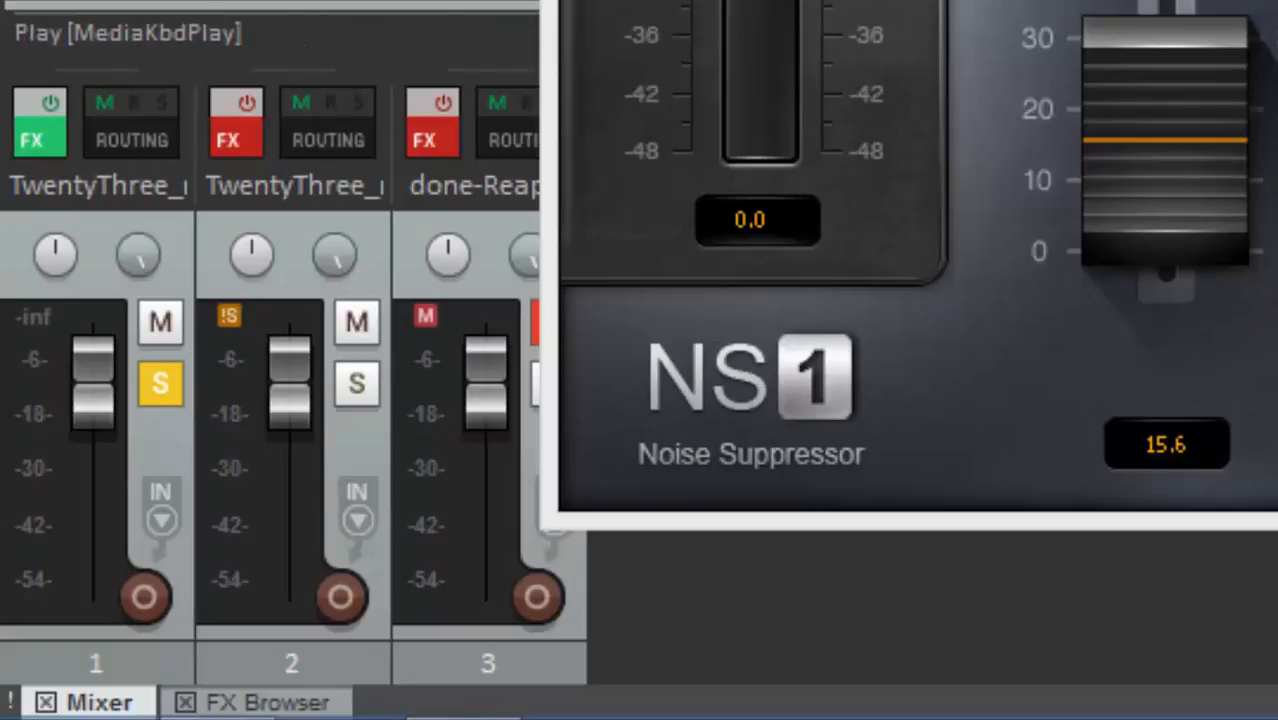
pyautogui.press('XF86AudioPlay')
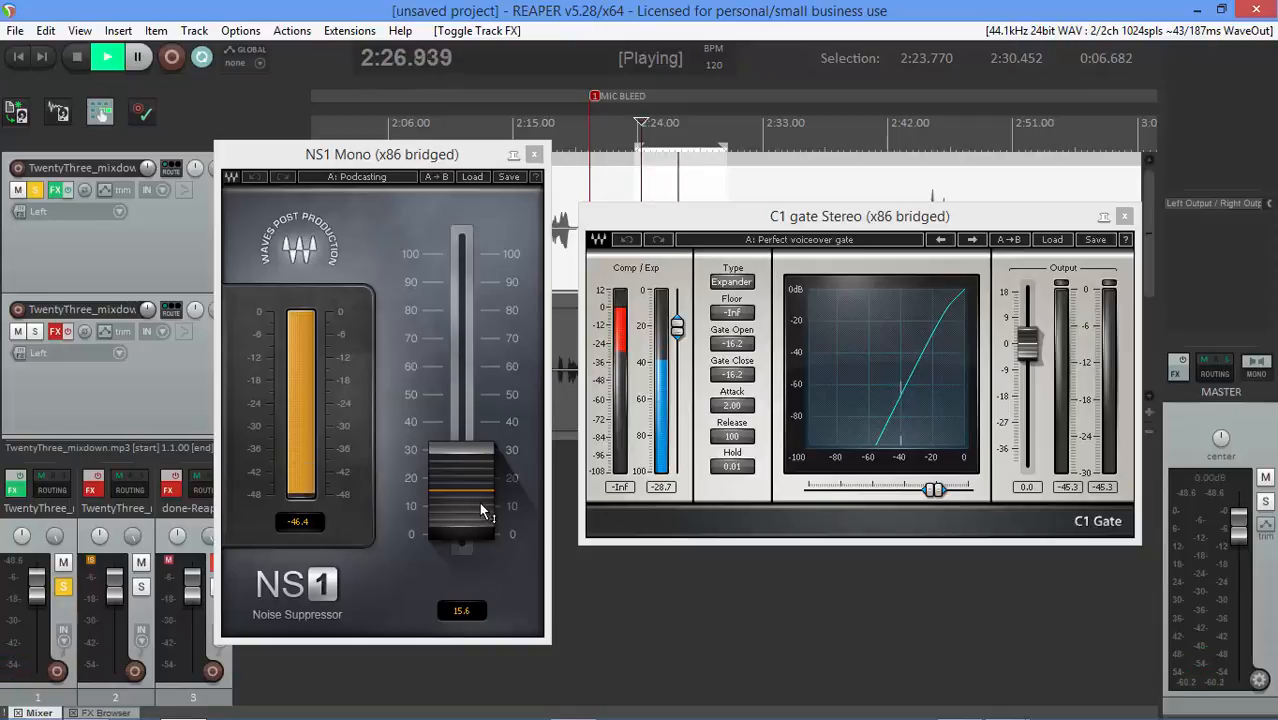
pyautogui.moveTo(678, 327); pyautogui.dragTo(678, 312)
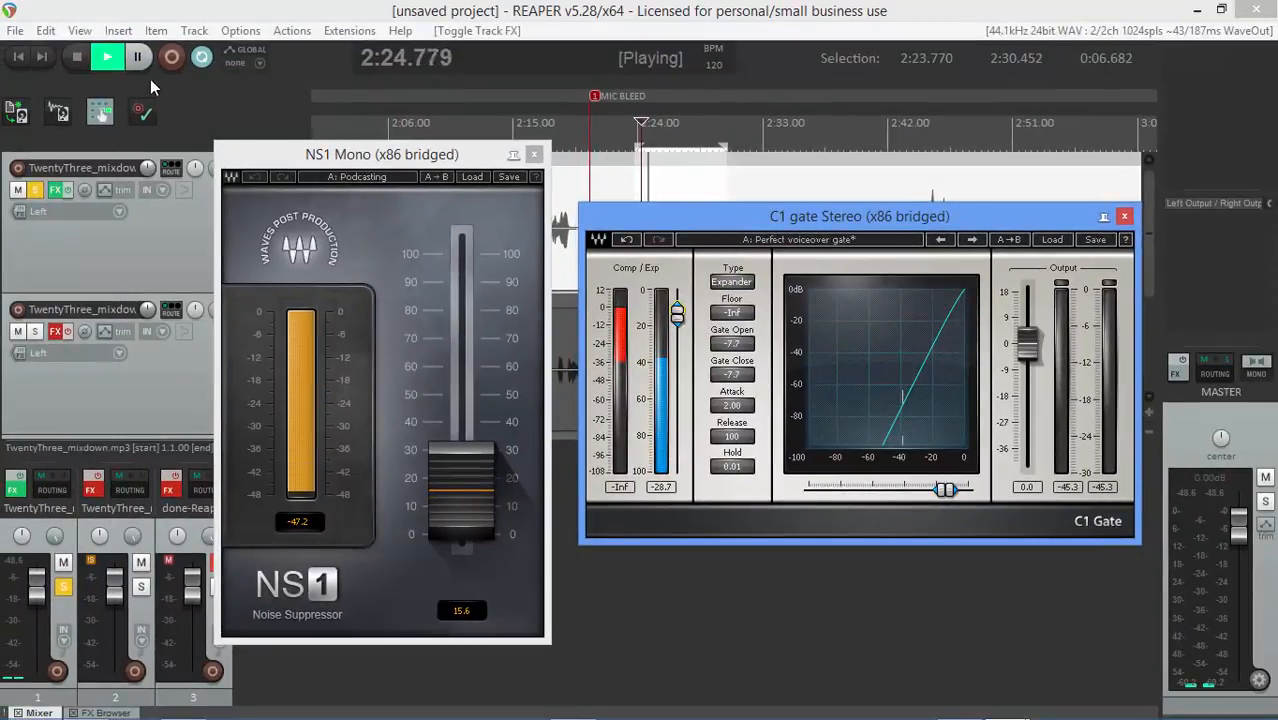
pyautogui.click(206, 57)
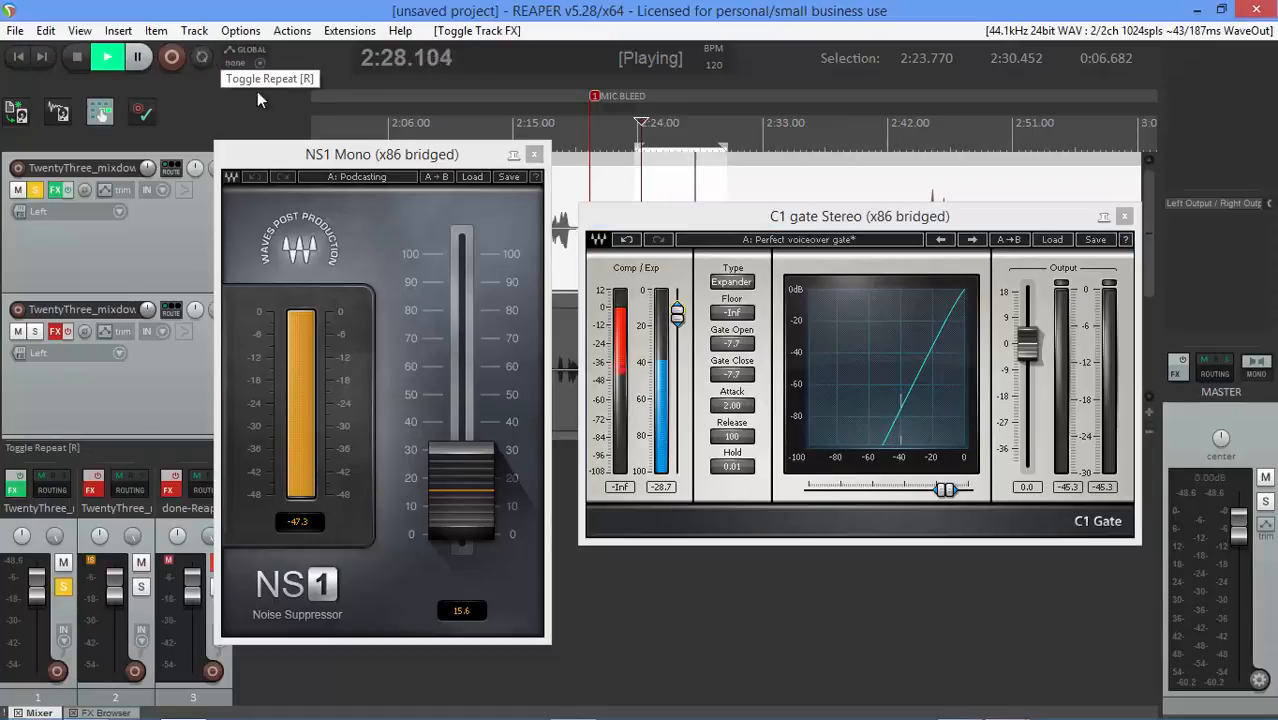
# Close the NS1 plugin window and briefly play back the processed track
pyautogui.click(534, 154)
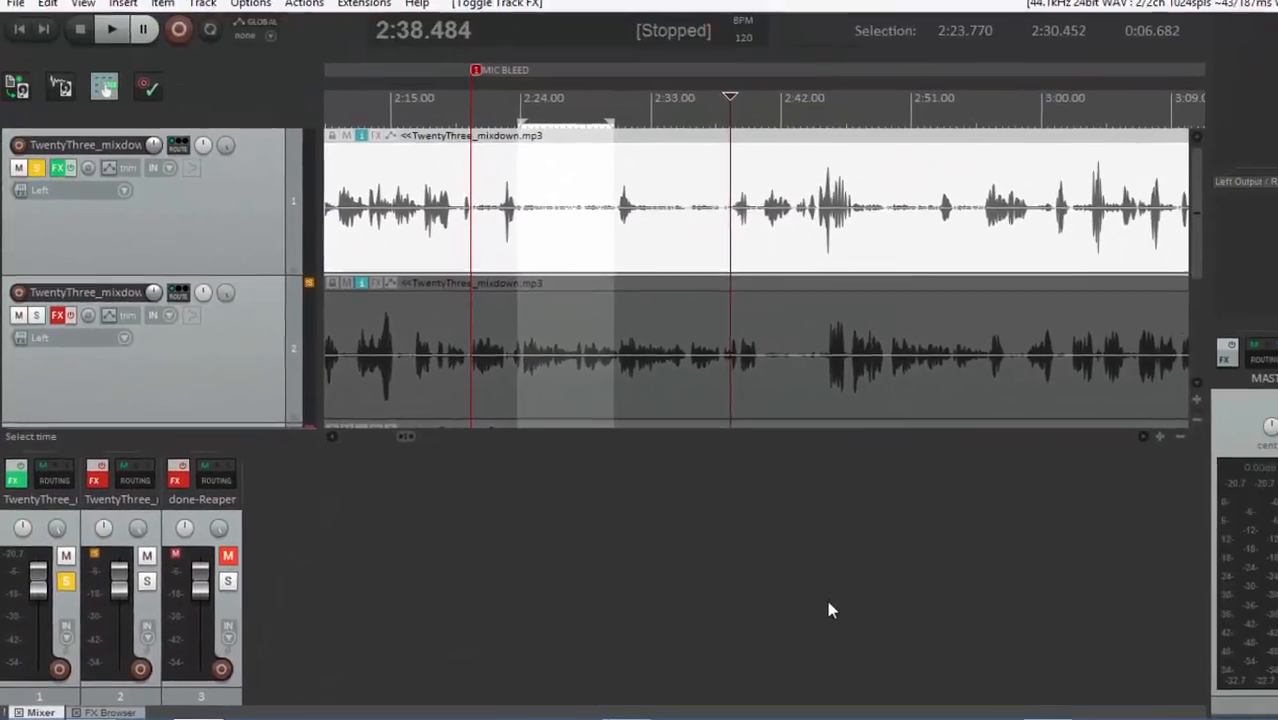
pyautogui.press('space')
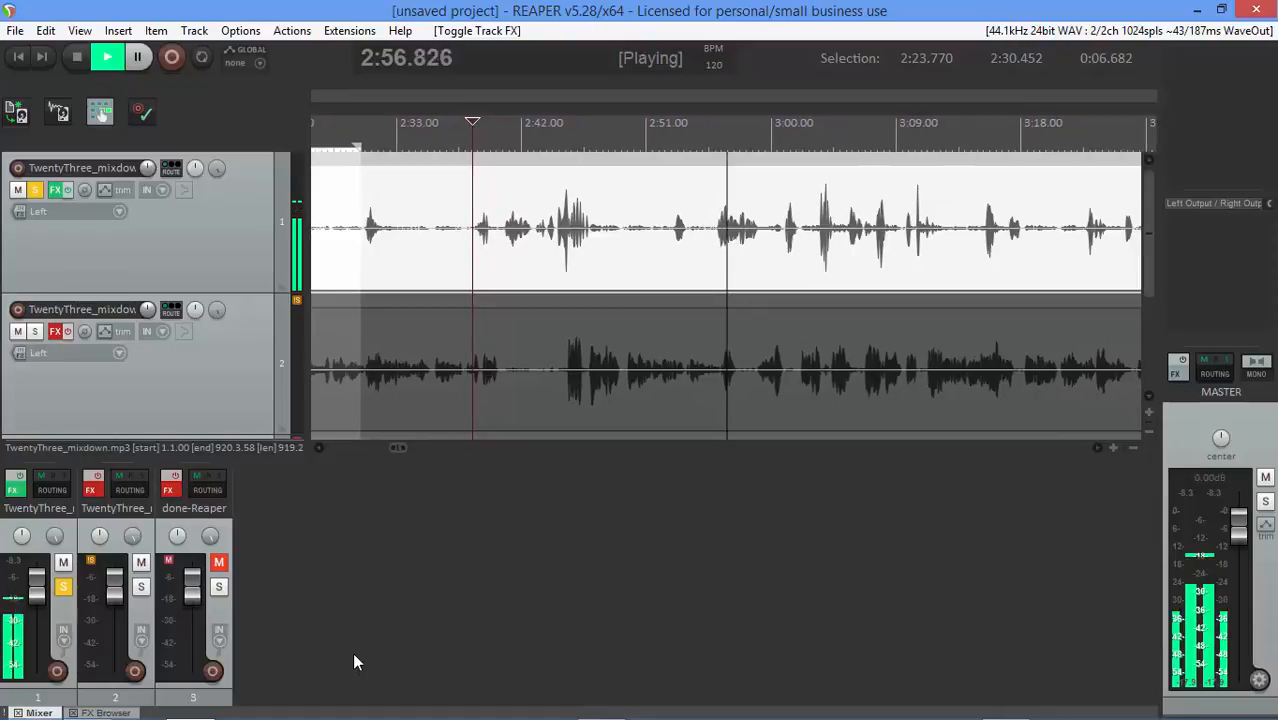
pyautogui.press('space')
# Unsolo the first track and remove both TwentyThree_mixdown tracks
pyautogui.click(193, 545)
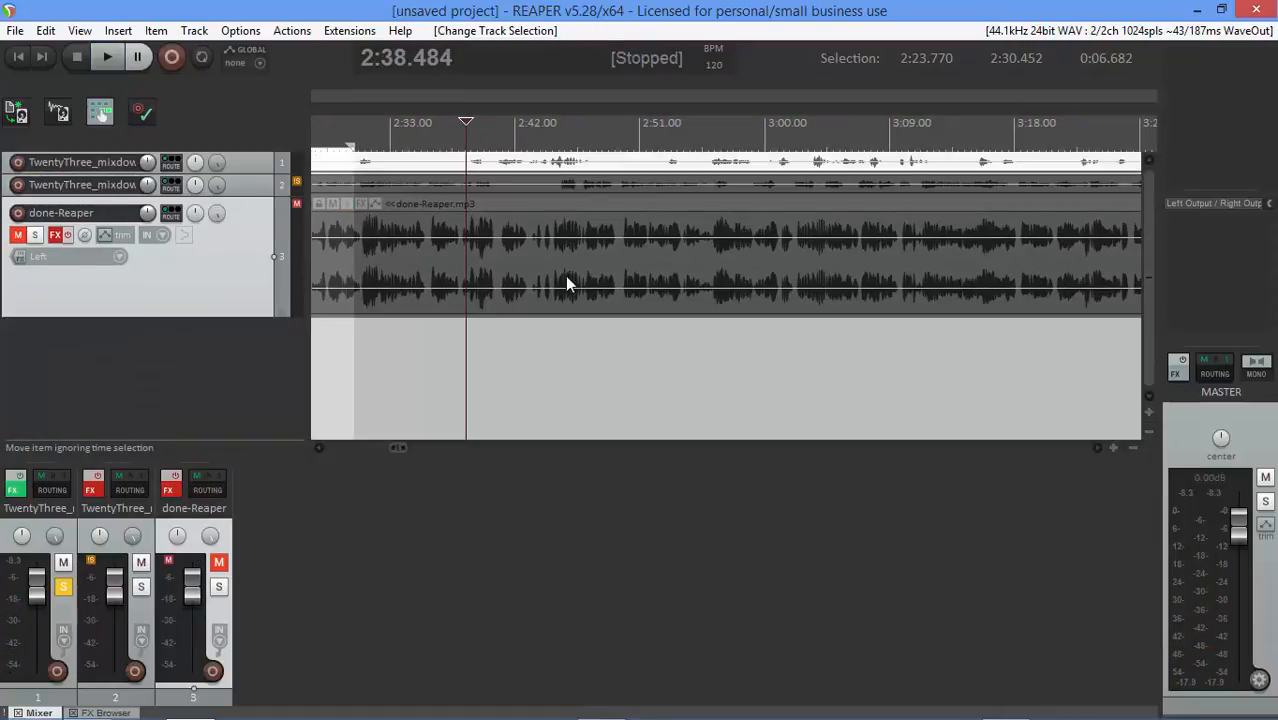
pyautogui.click(63, 587)
pyautogui.click(243, 163)
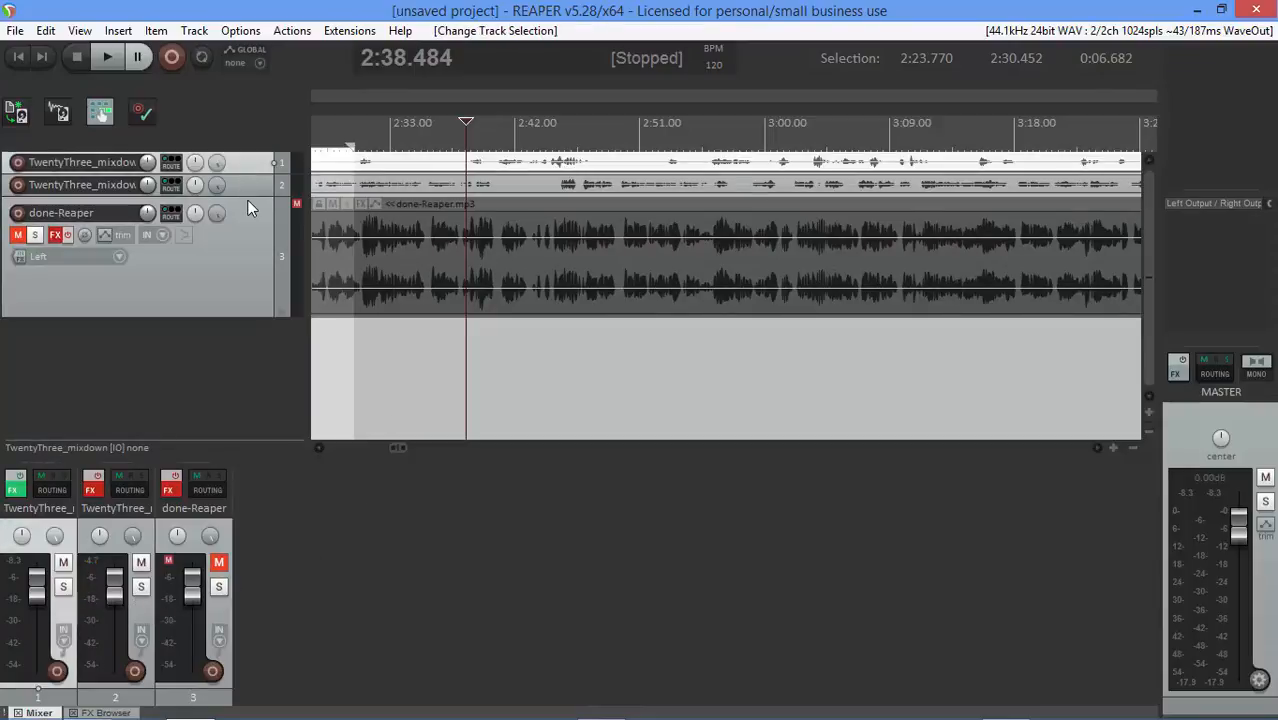
pyautogui.keyDown('shift'); pyautogui.click(249, 184); pyautogui.keyUp('shift')
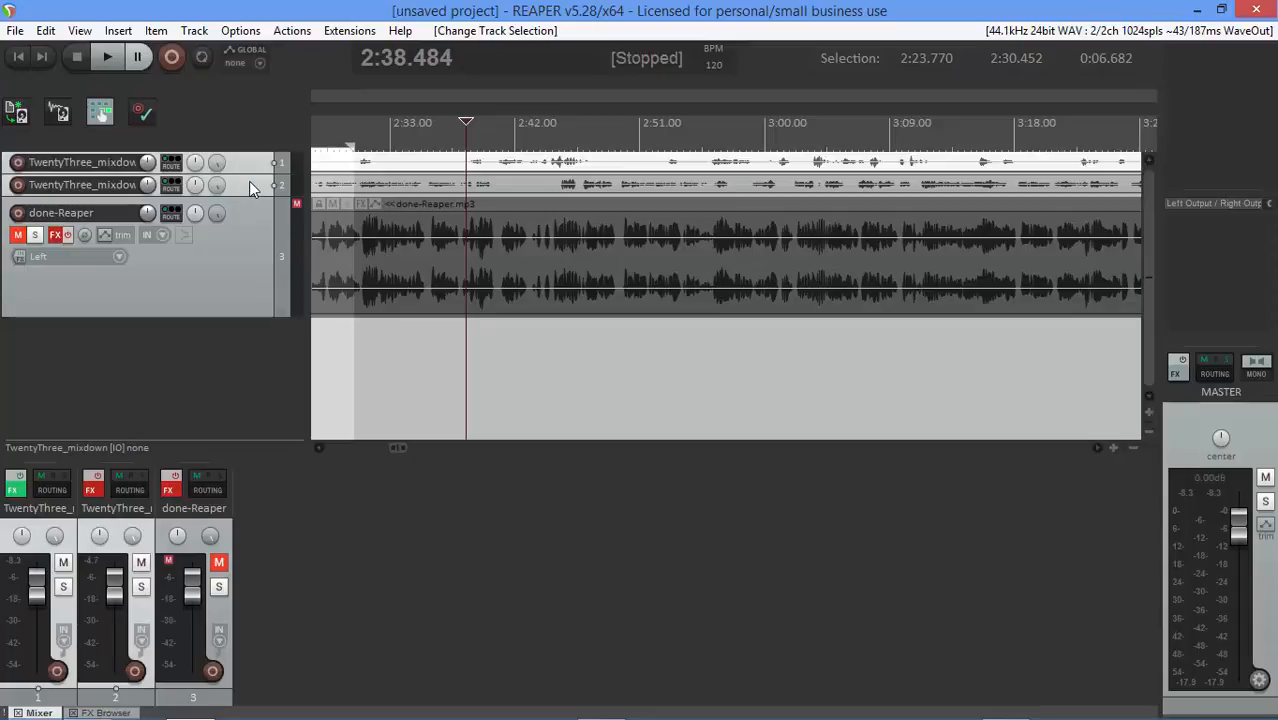
pyautogui.press('Delete')
pyautogui.click(613, 427)
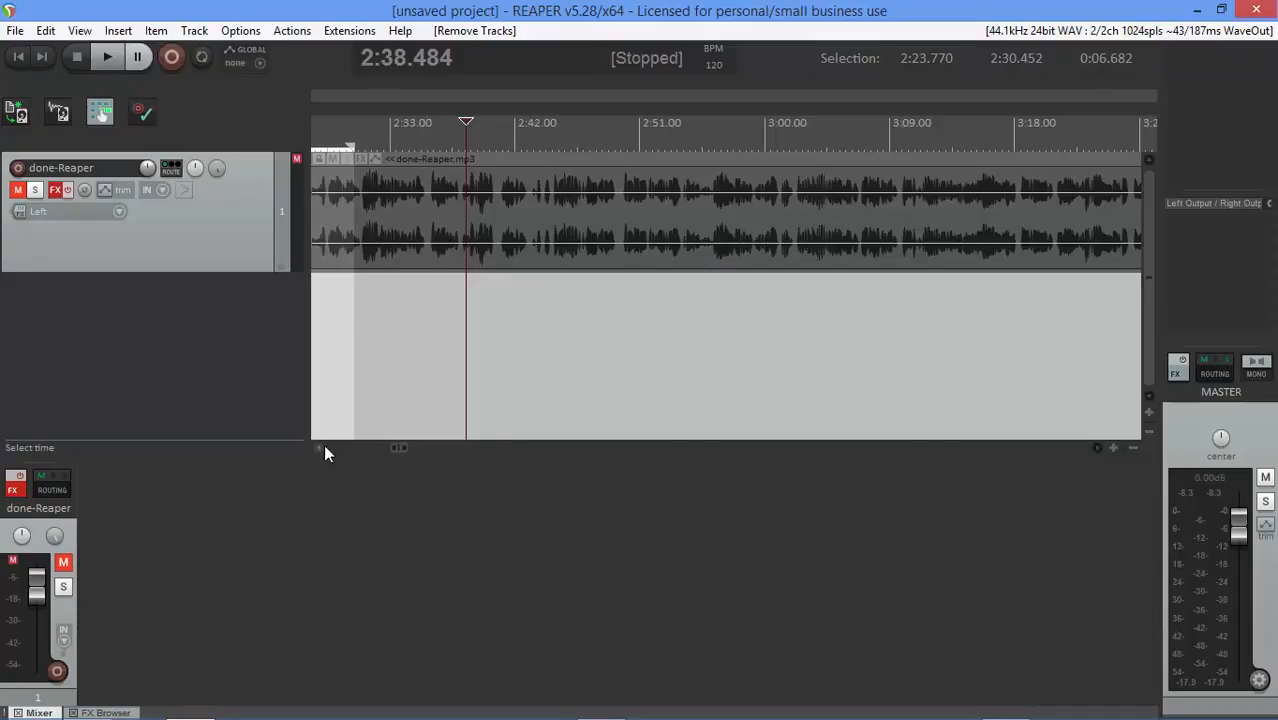
# Unmute the done-Reaper track and play it around the selected range
pyautogui.click(322, 214)
pyautogui.scroll(1, 322, 214)
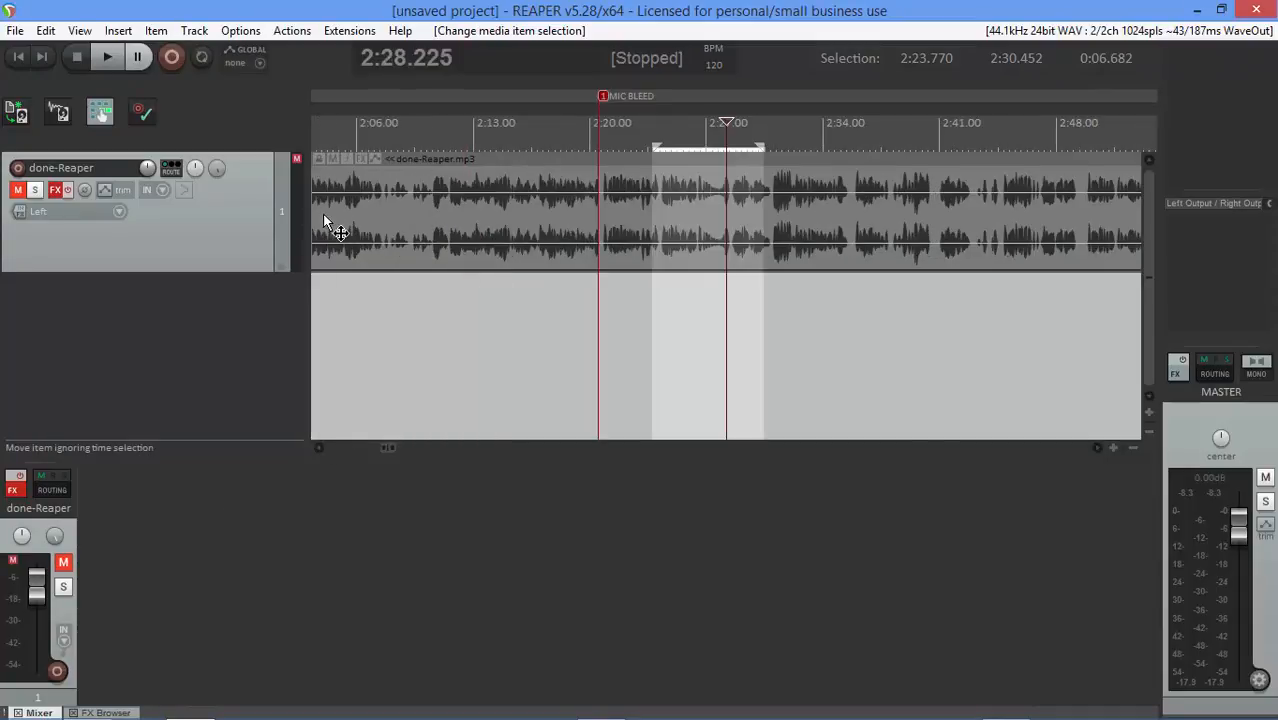
pyautogui.scroll(10, 545, 277)
pyautogui.scroll(-1, 597, 298)
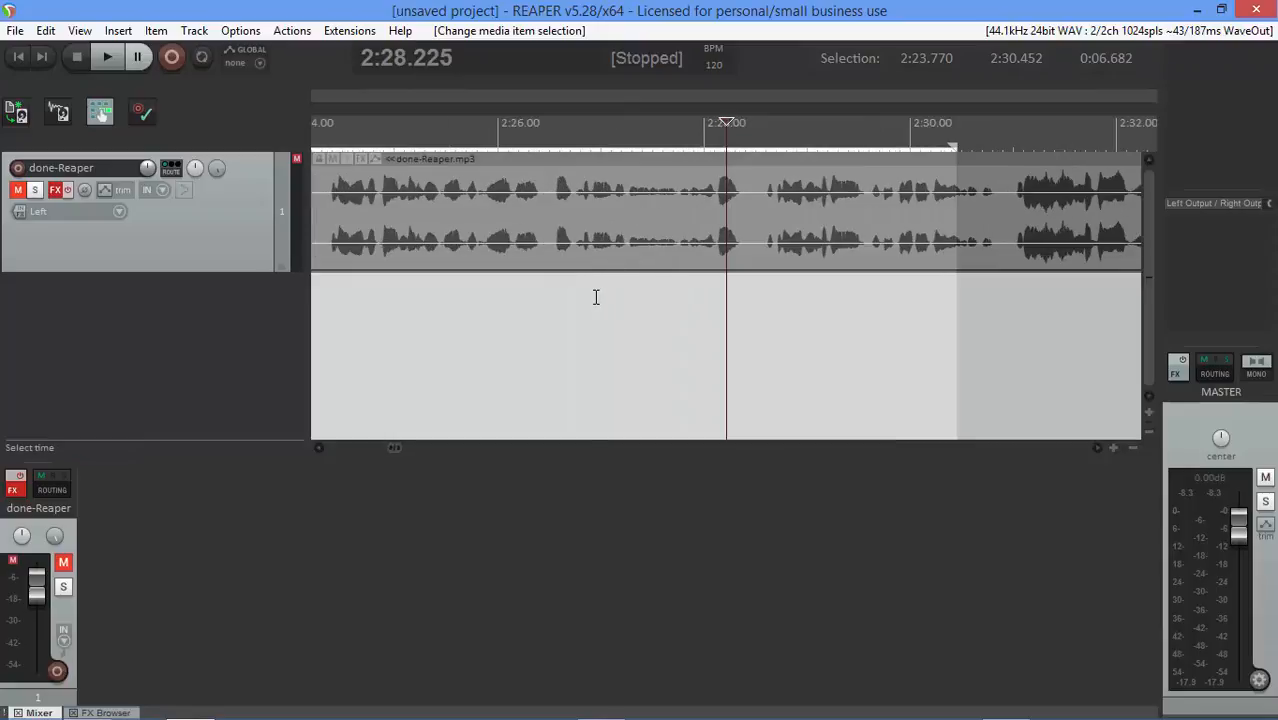
pyautogui.scroll(-3, 548, 246)
pyautogui.click(463, 213)
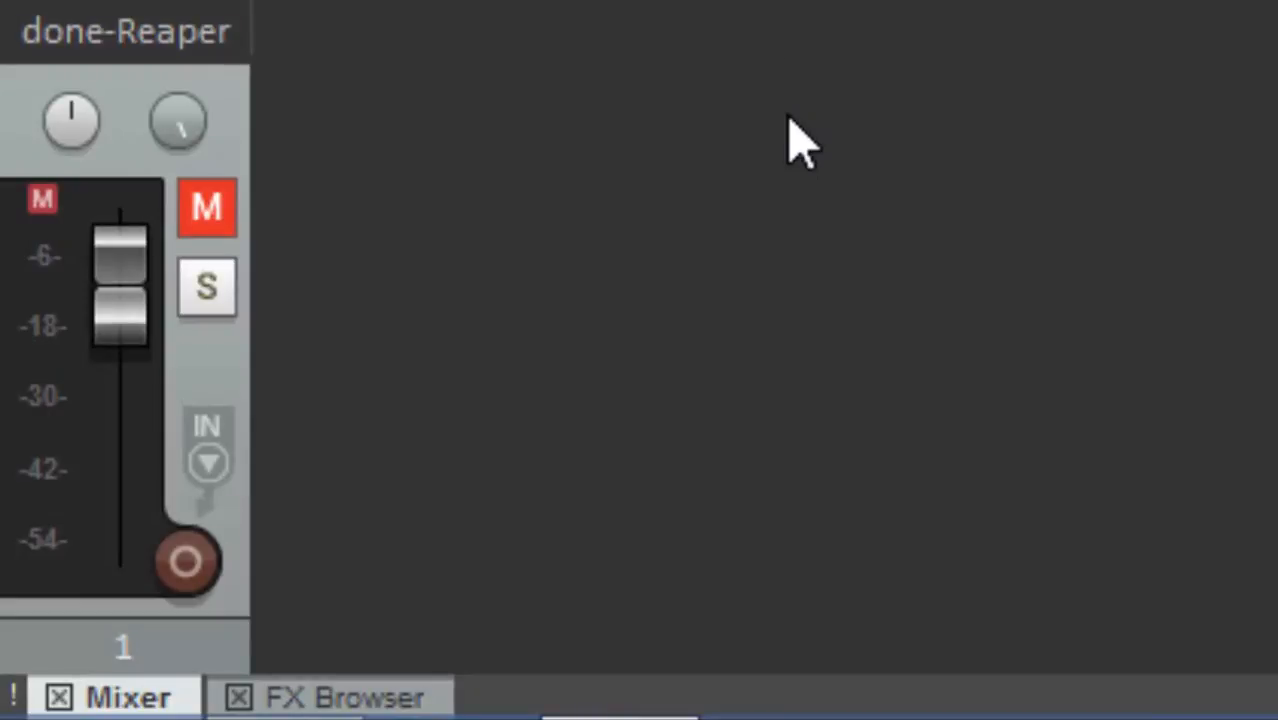
pyautogui.click(198, 226)
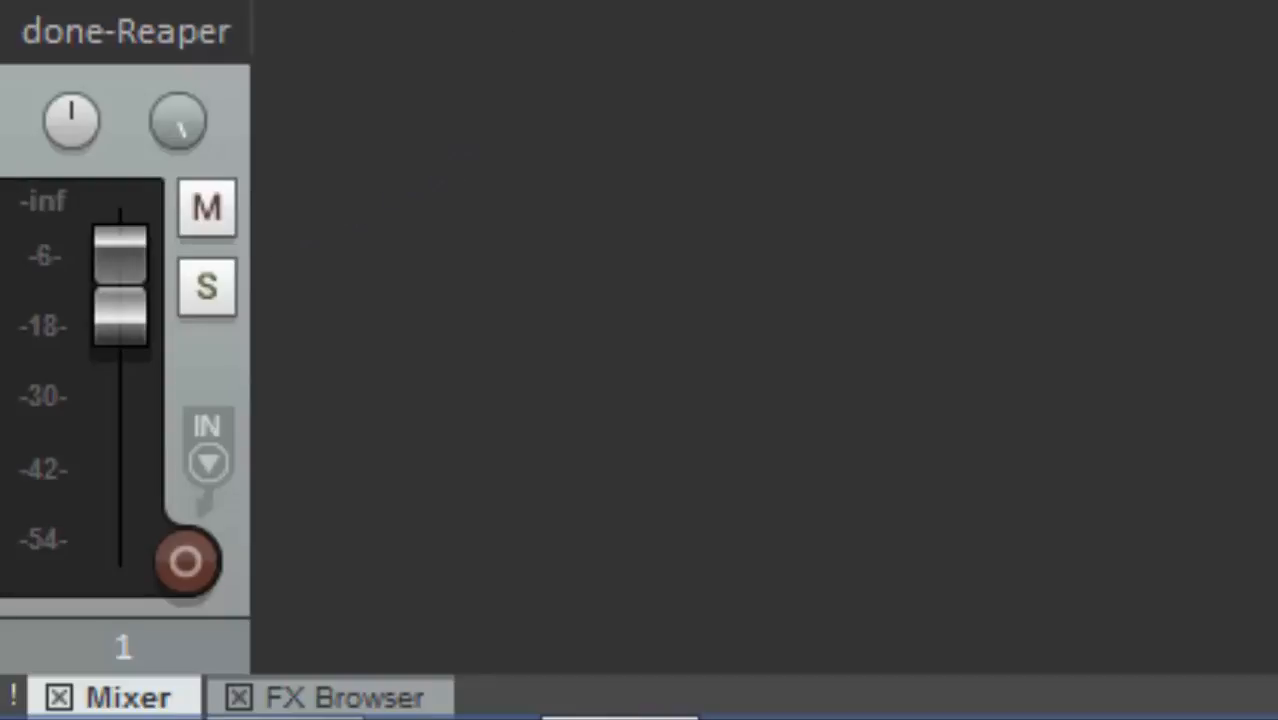
pyautogui.press('space')
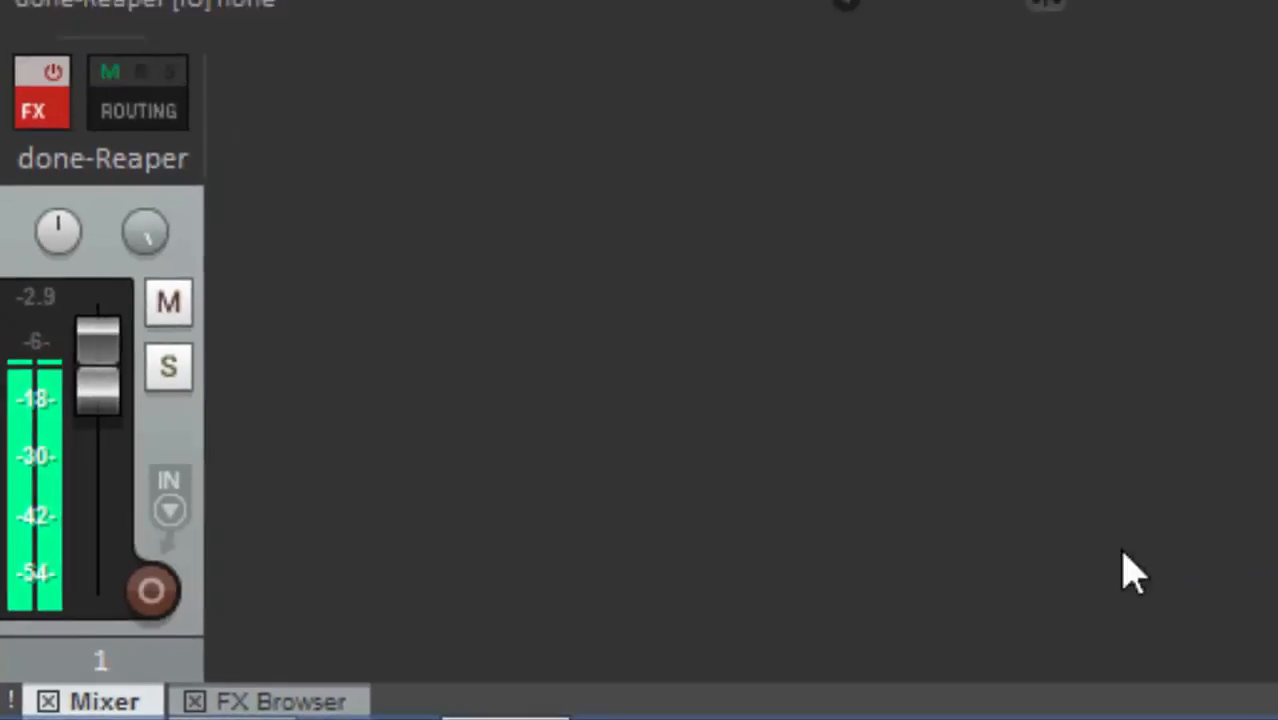
pyautogui.press('space')
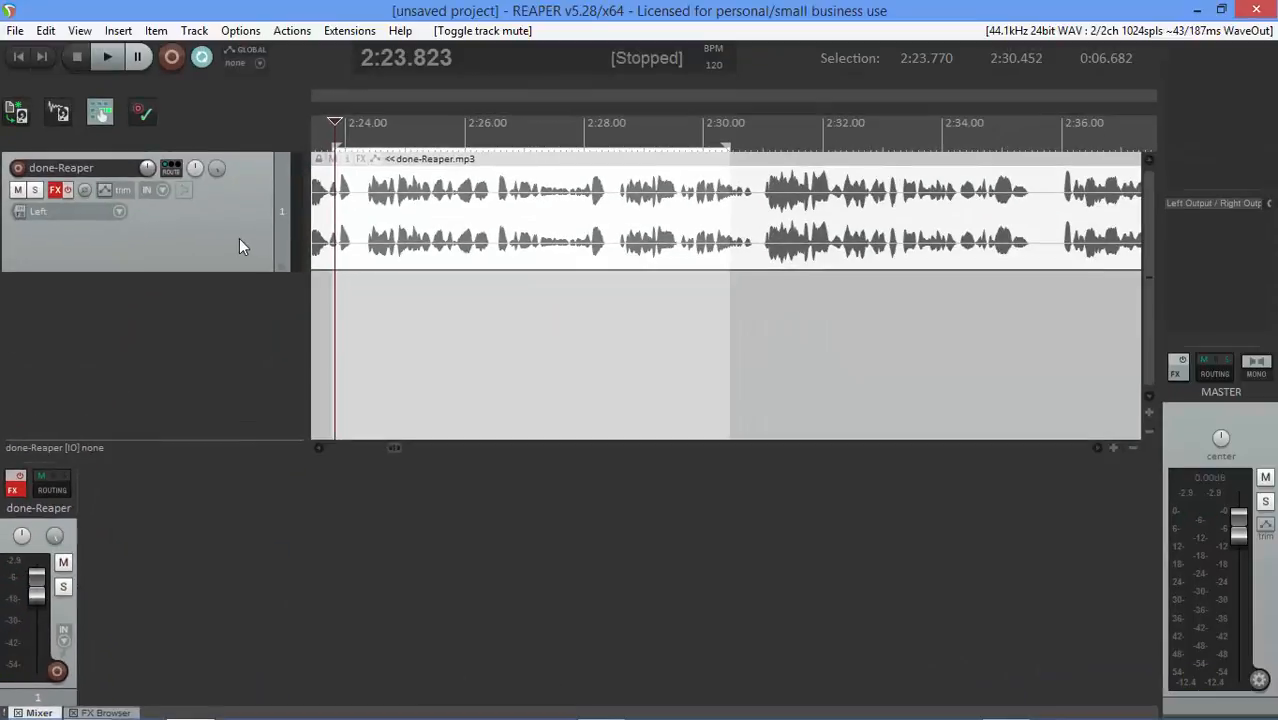
# Duplicate the done-Reaper track
pyautogui.click(239, 246)
pyautogui.rightClick(239, 246)
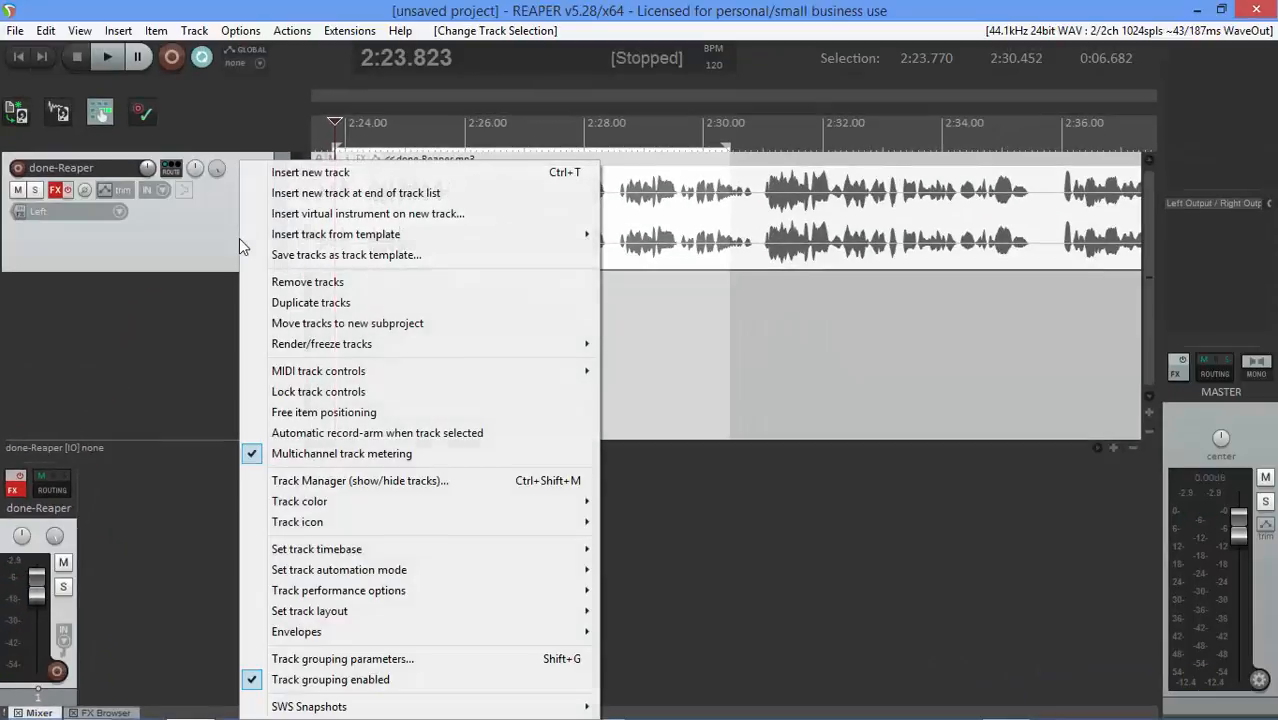
pyautogui.click(290, 303)
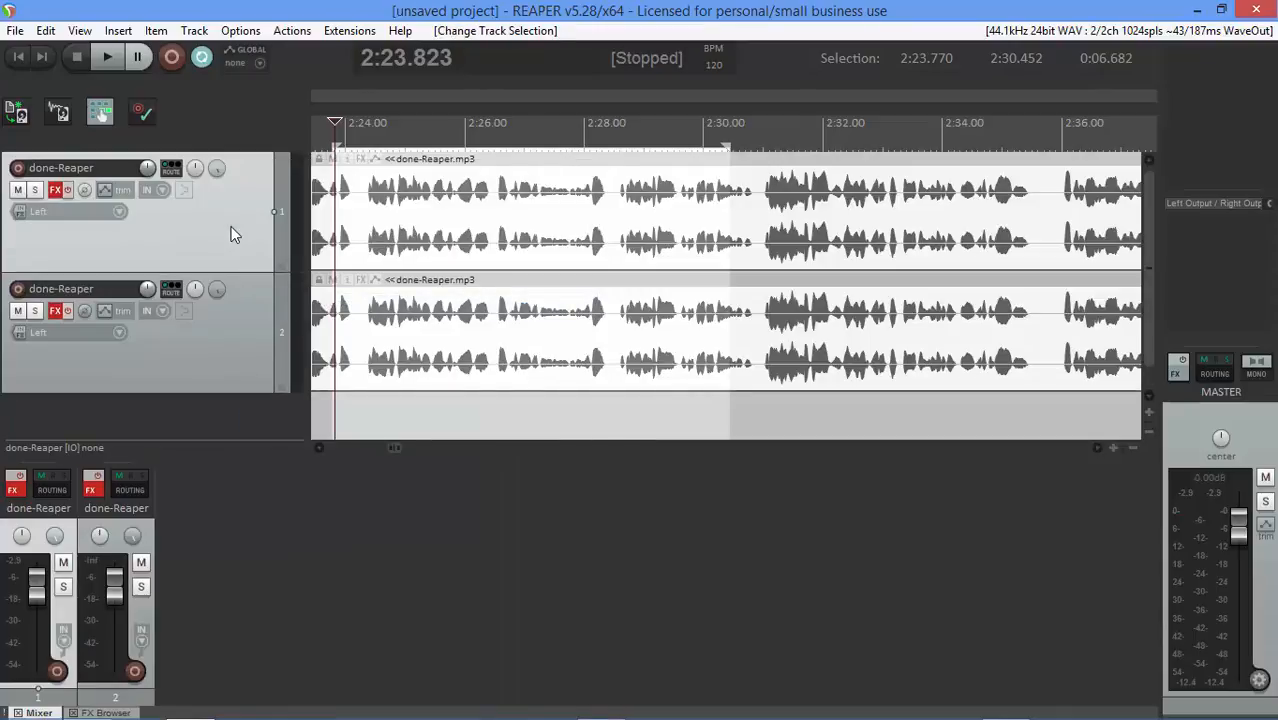
# Set the first done-Reaper item's take channel mode to Mono (left)
pyautogui.click(418, 225)
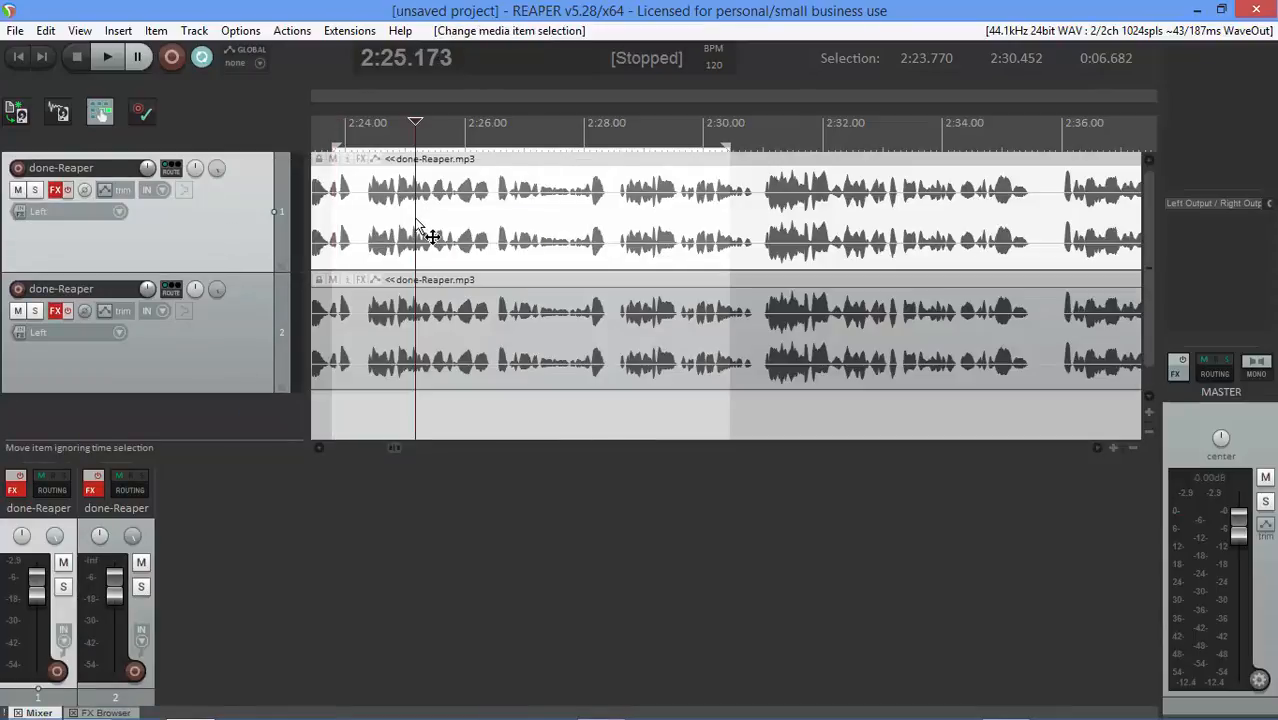
pyautogui.rightClick(418, 225)
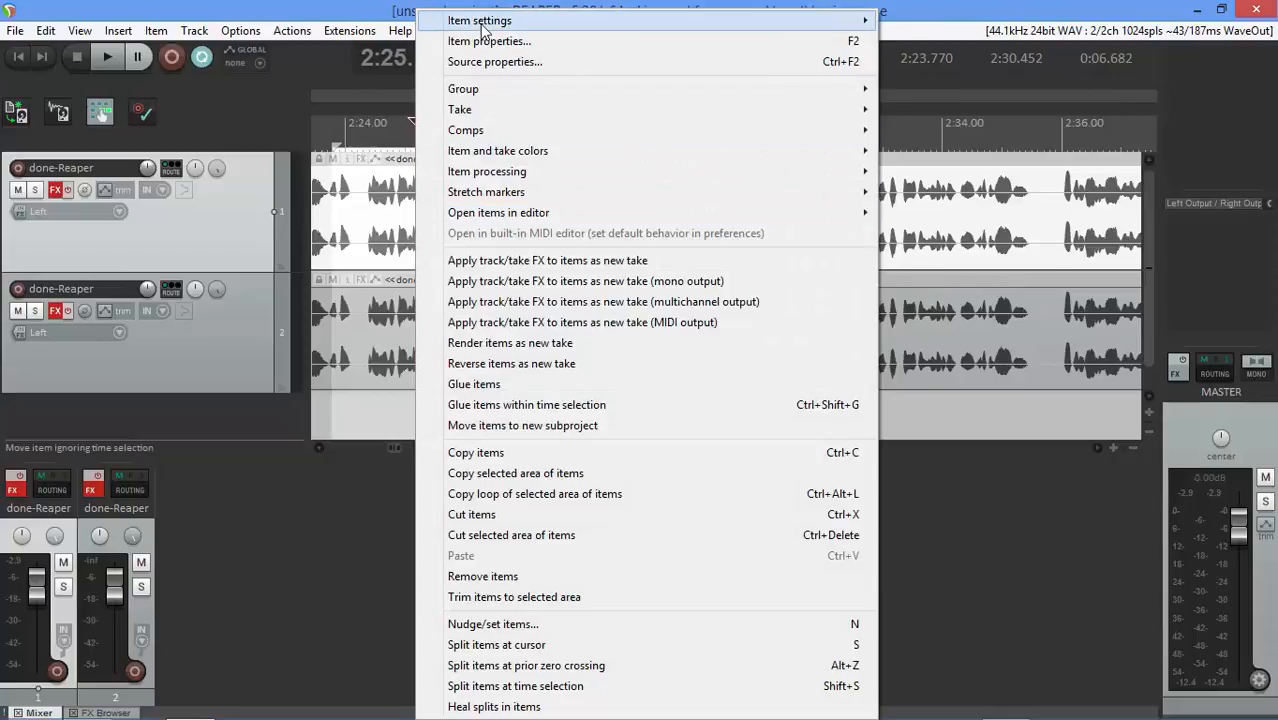
pyautogui.moveTo(521, 24)
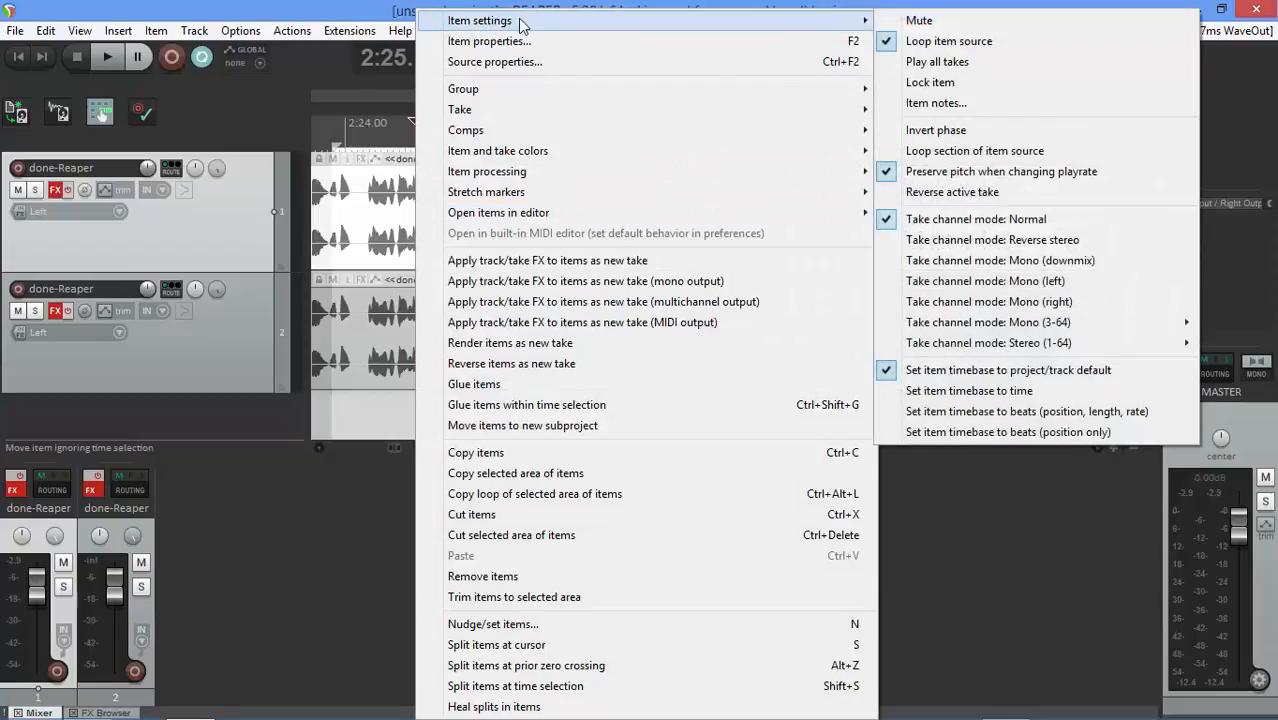
pyautogui.click(995, 282)
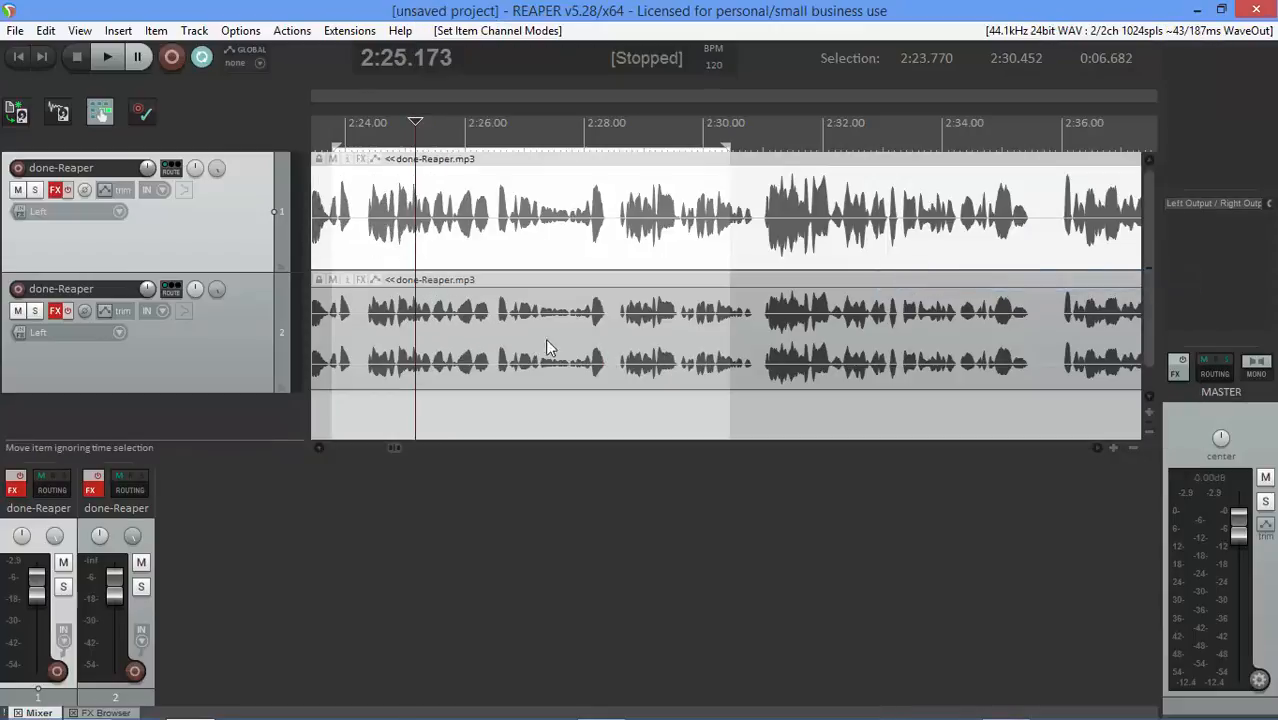
# Set the second done-Reaper item's take channel mode to Mono (right)
pyautogui.keyDown('ctrl'); pyautogui.click(361, 328); pyautogui.keyUp('ctrl')
pyautogui.rightClick(372, 338)
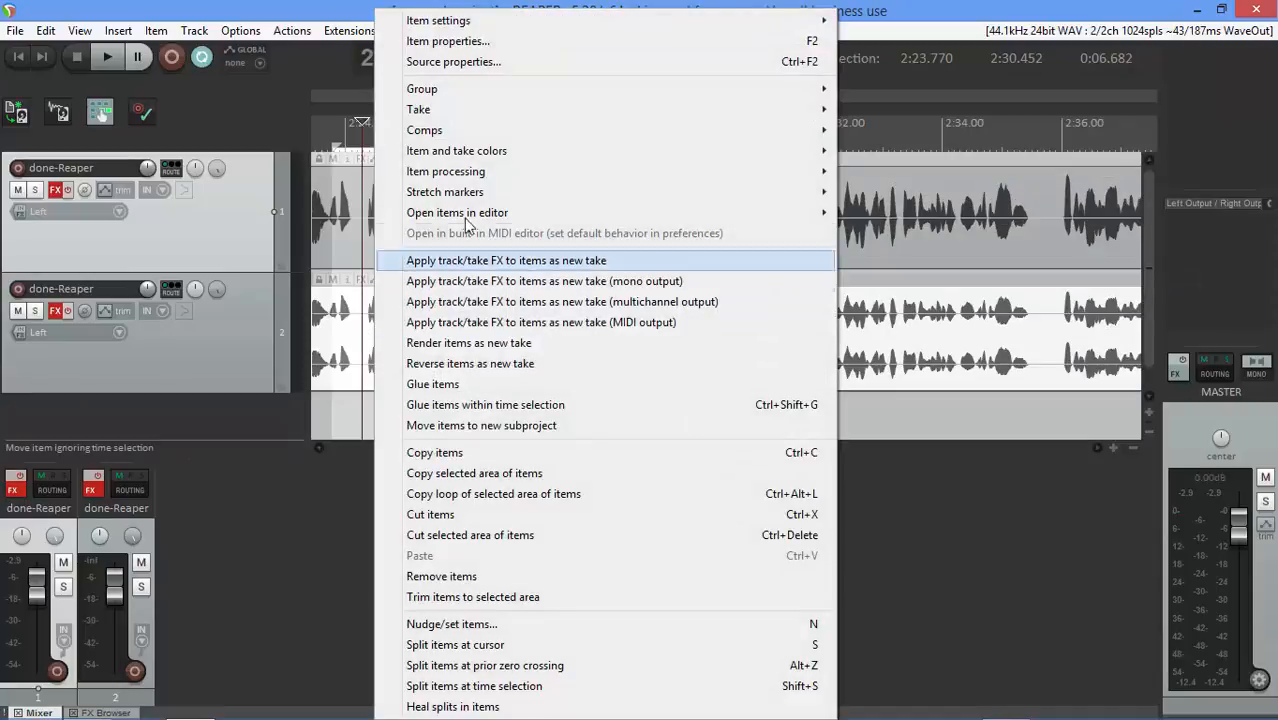
pyautogui.moveTo(499, 22)
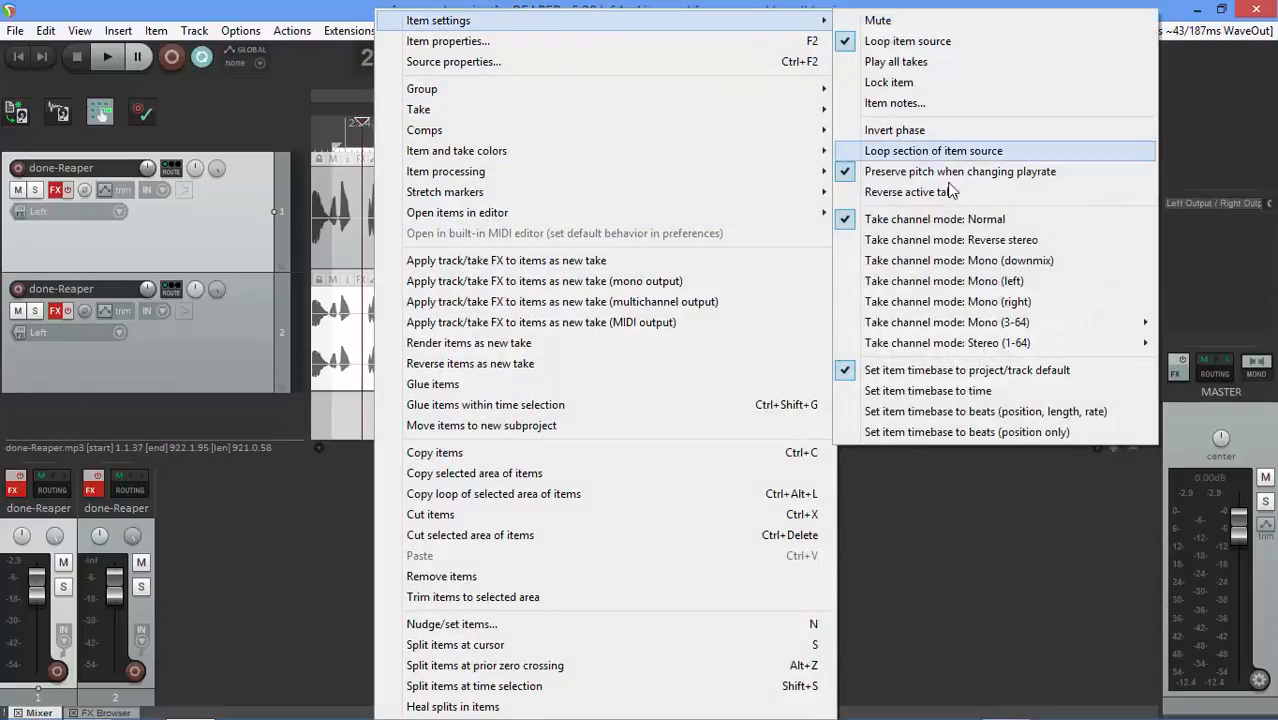
pyautogui.click(948, 303)
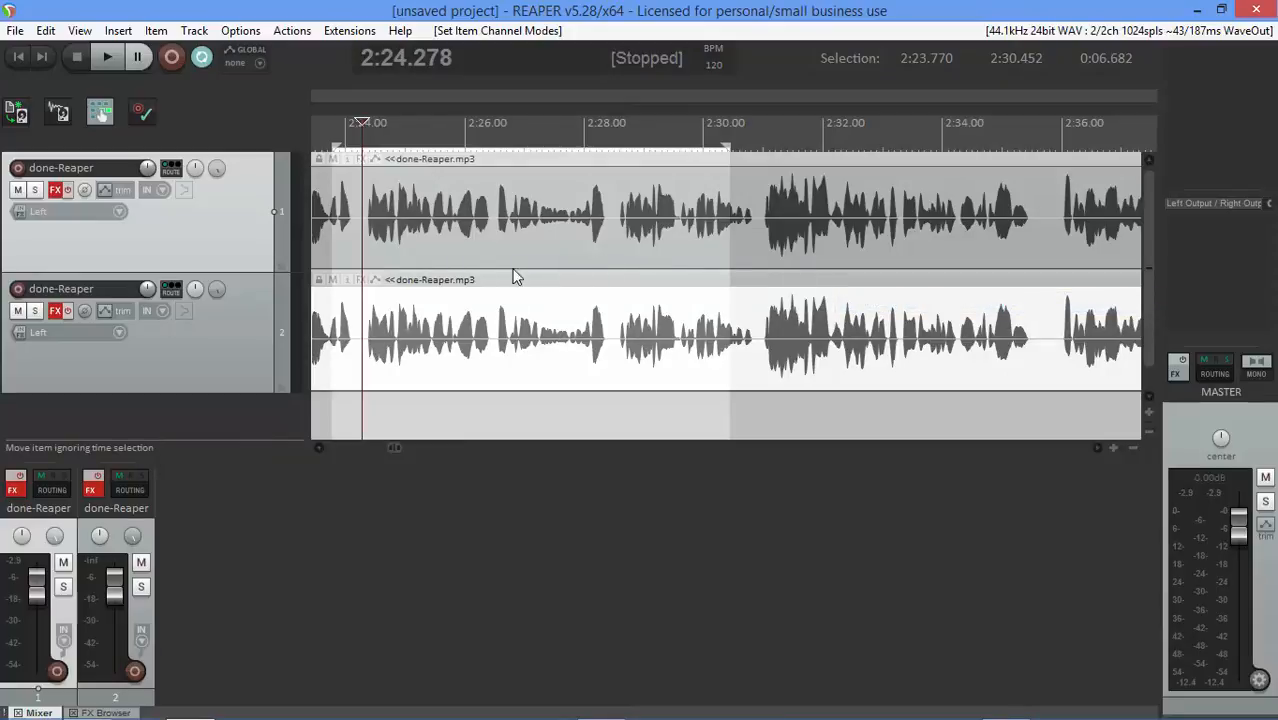
# Mute the second done-Reaper track, play the first track alone, and turn off repeat
pyautogui.click(17, 190)
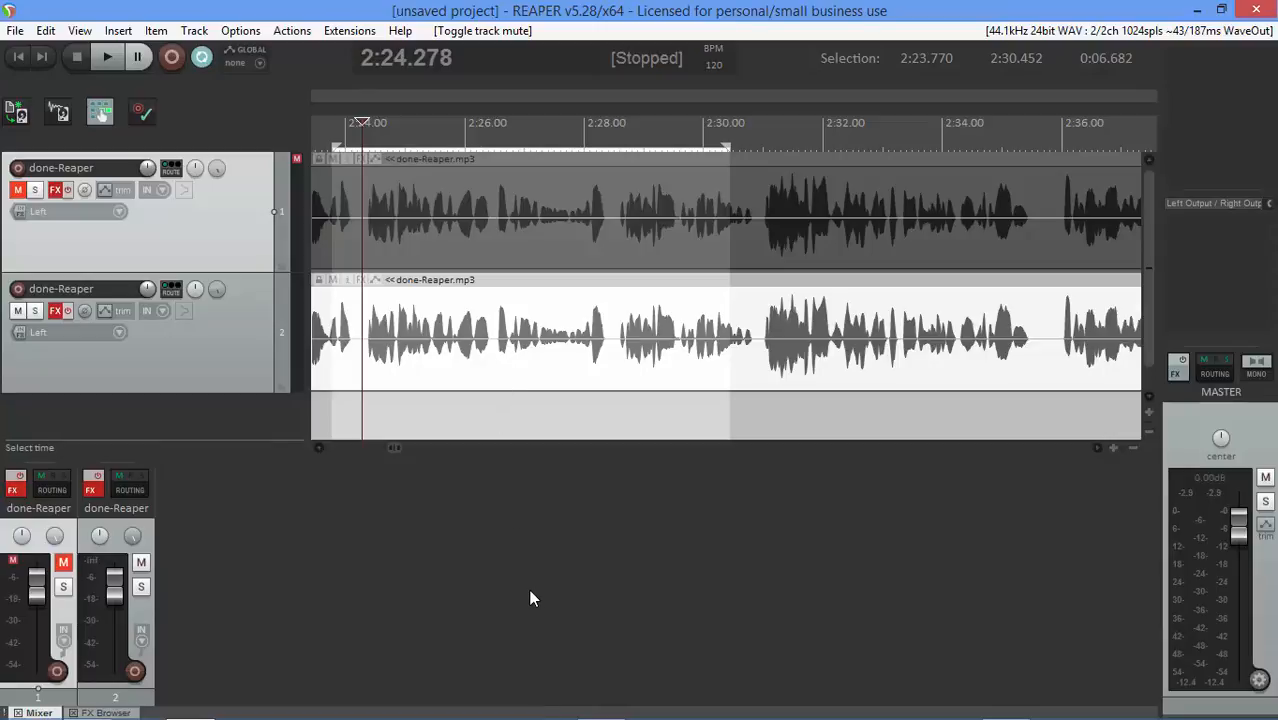
pyautogui.press('space')
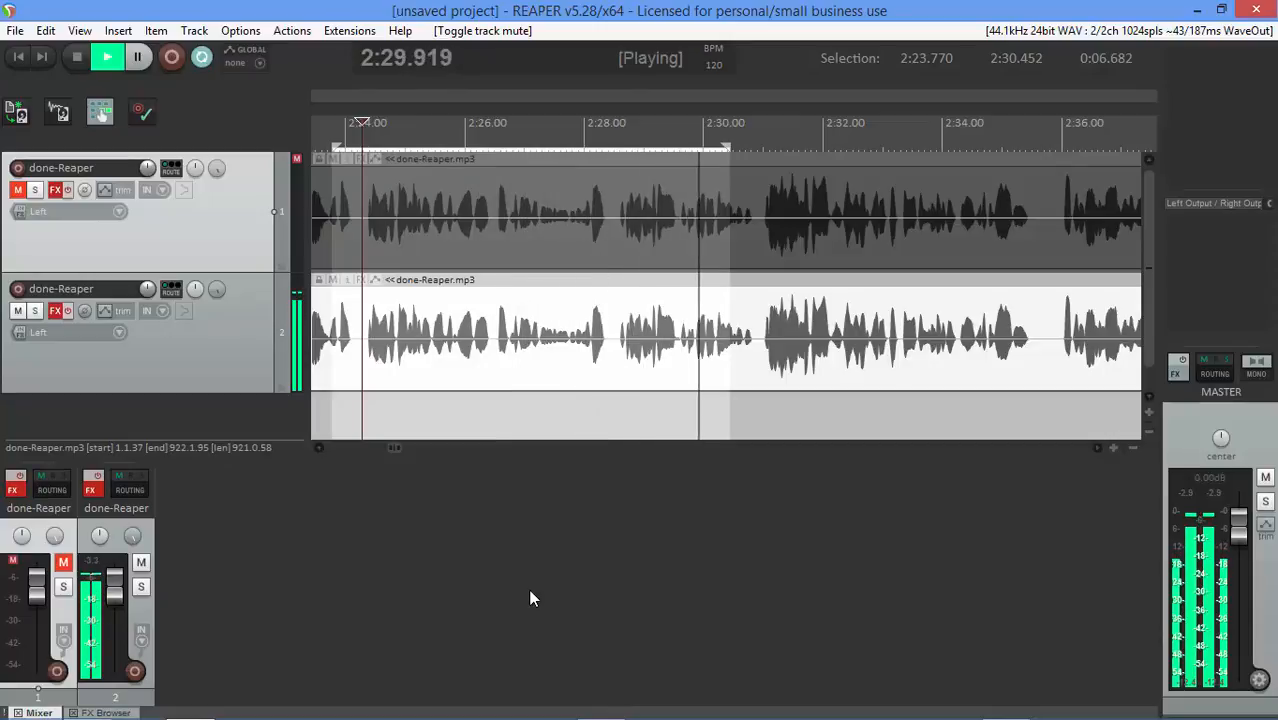
pyautogui.click(63, 564)
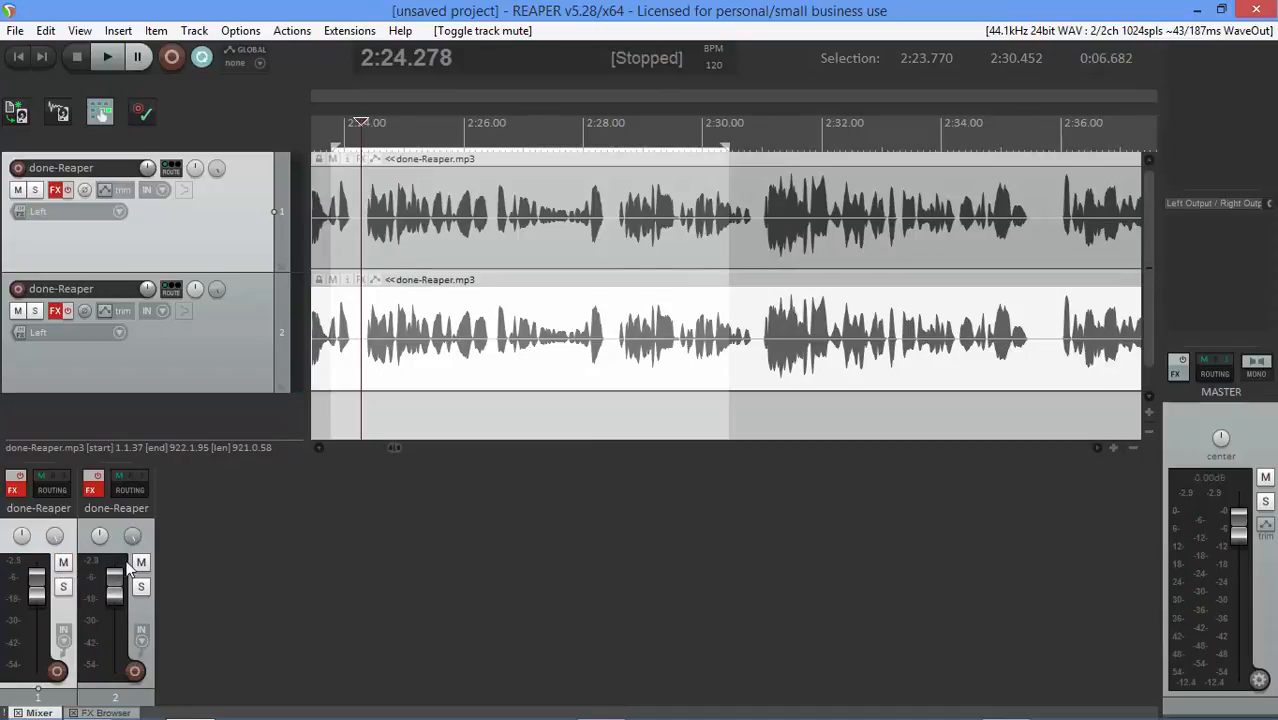
pyautogui.click(140, 563)
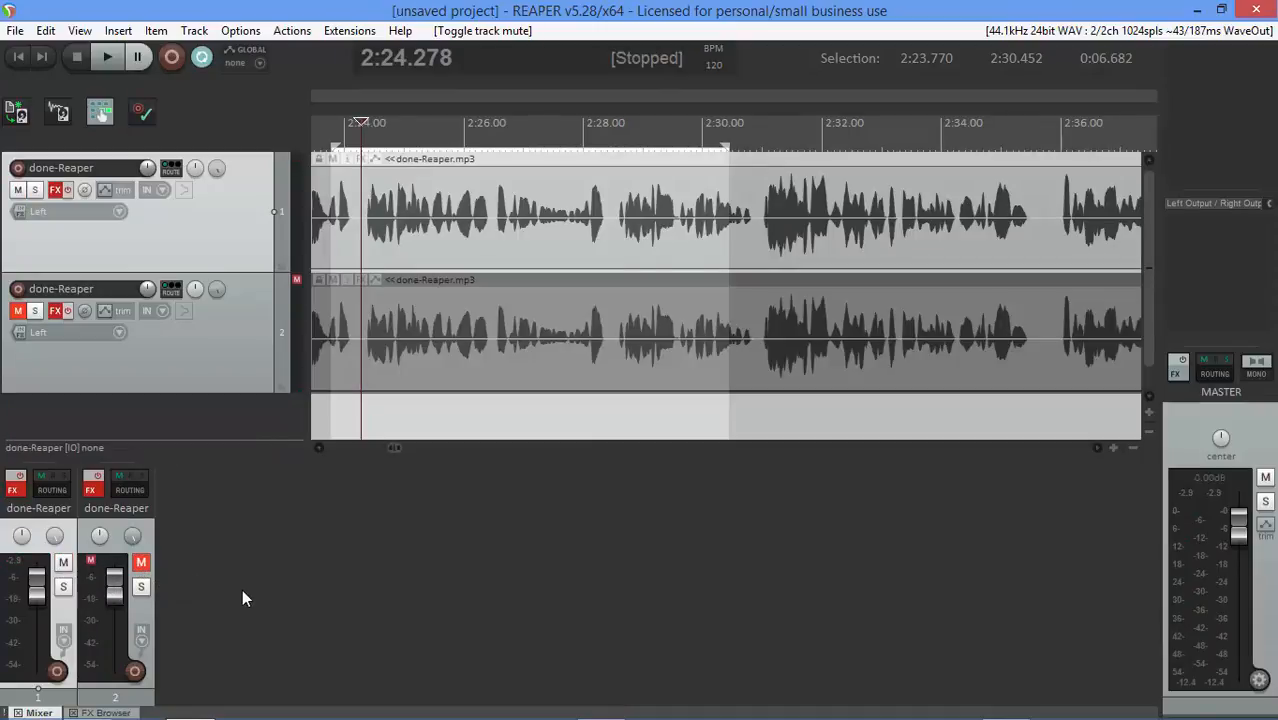
pyautogui.press('space')
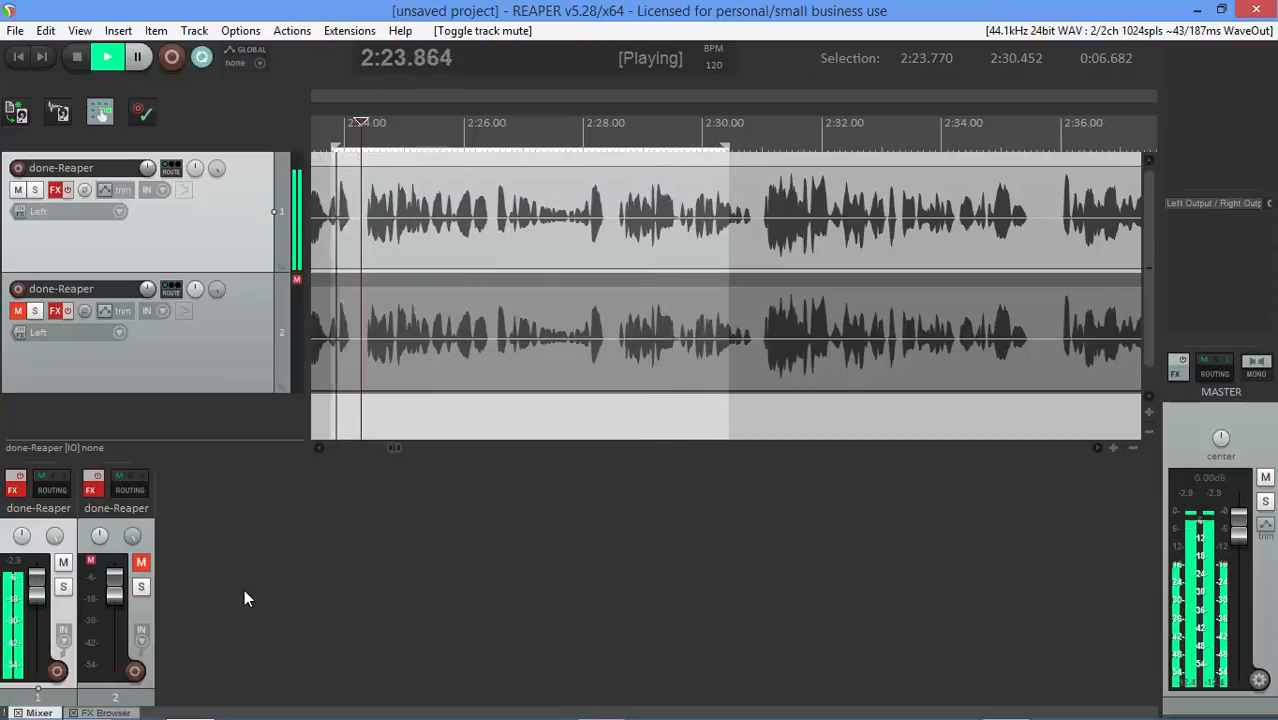
pyautogui.press('space')
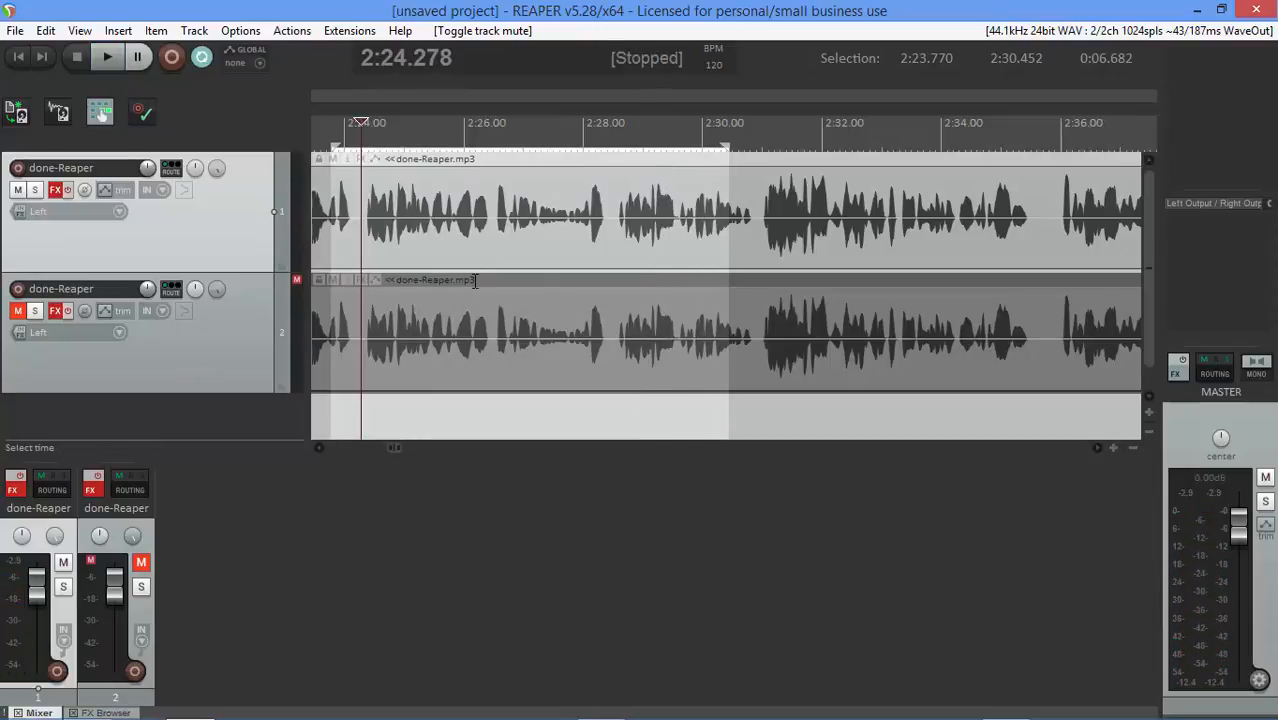
pyautogui.click(201, 56)
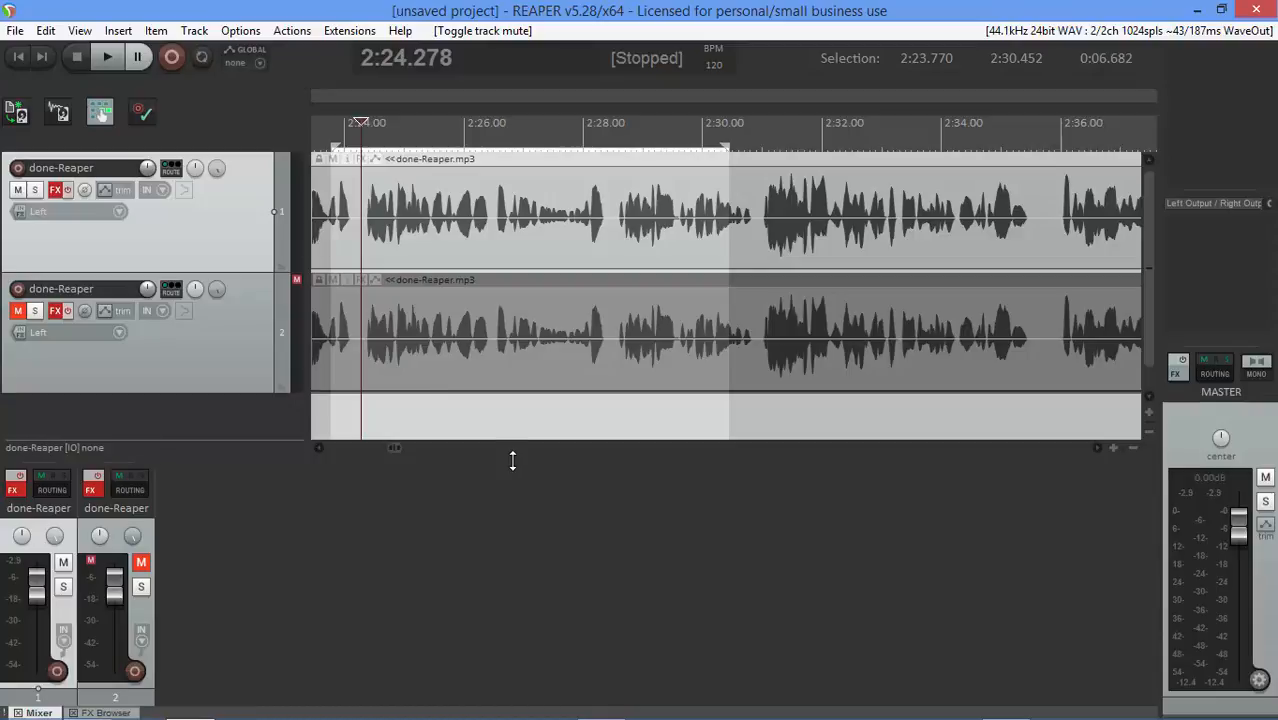